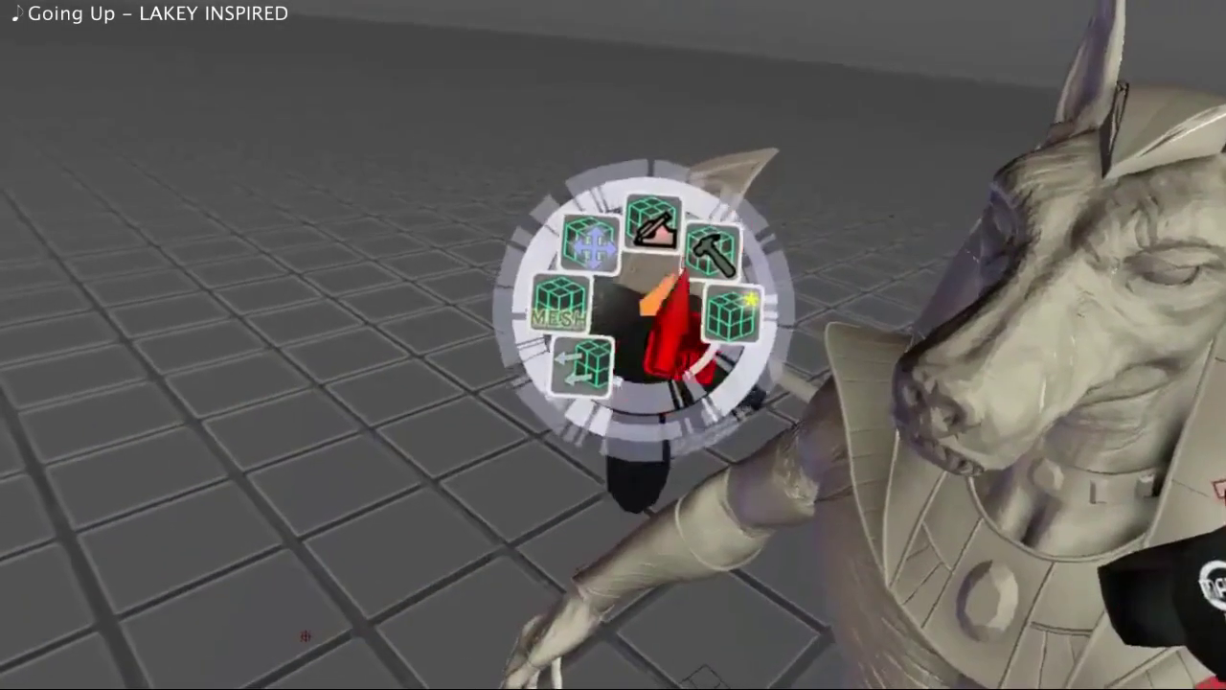
Step: Activate the PolyDraw tool and place points in rows along the side of the jackal's muzzle
{"action": "mouse_move", "coordinate": [706, 254]}
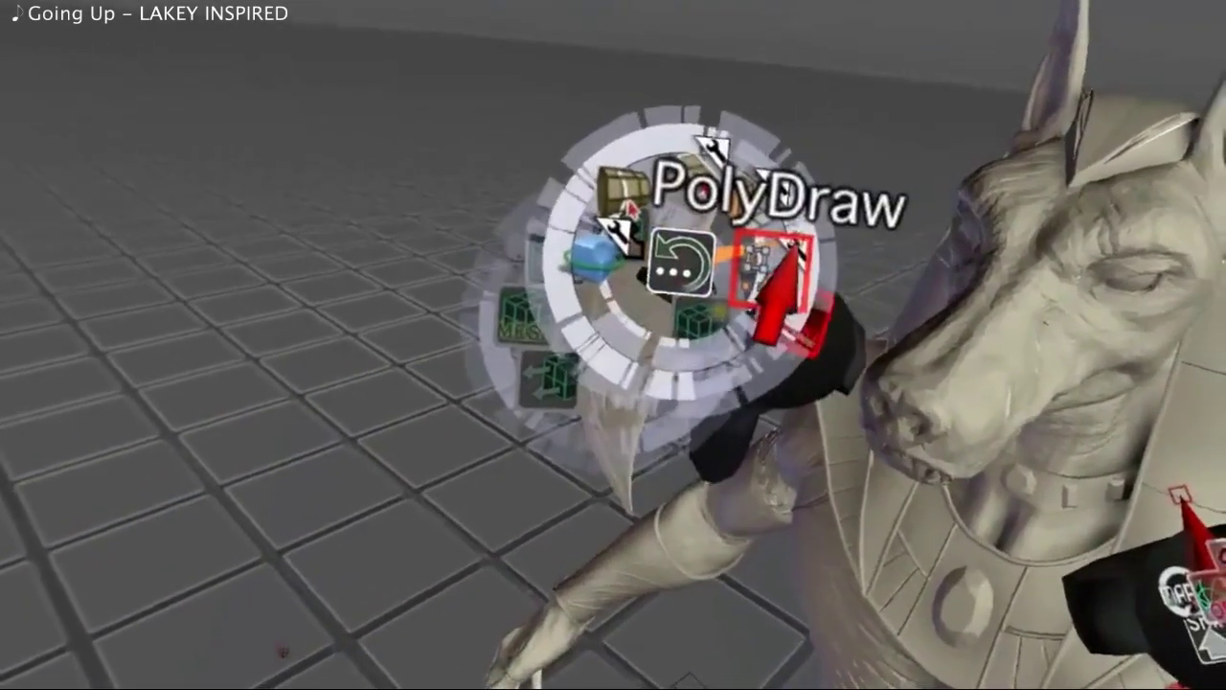
{"action": "left_click", "coordinate": [794, 249]}
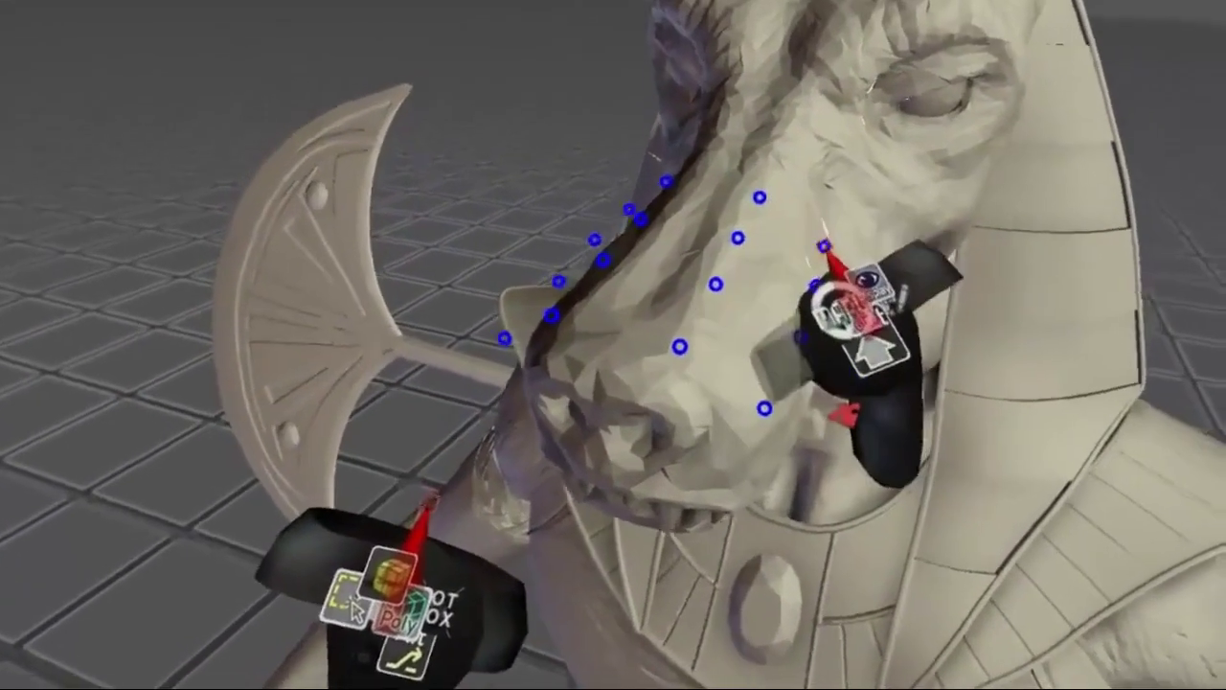
{"action": "left_click", "coordinate": [780, 169]}
{"action": "left_click", "coordinate": [816, 208]}
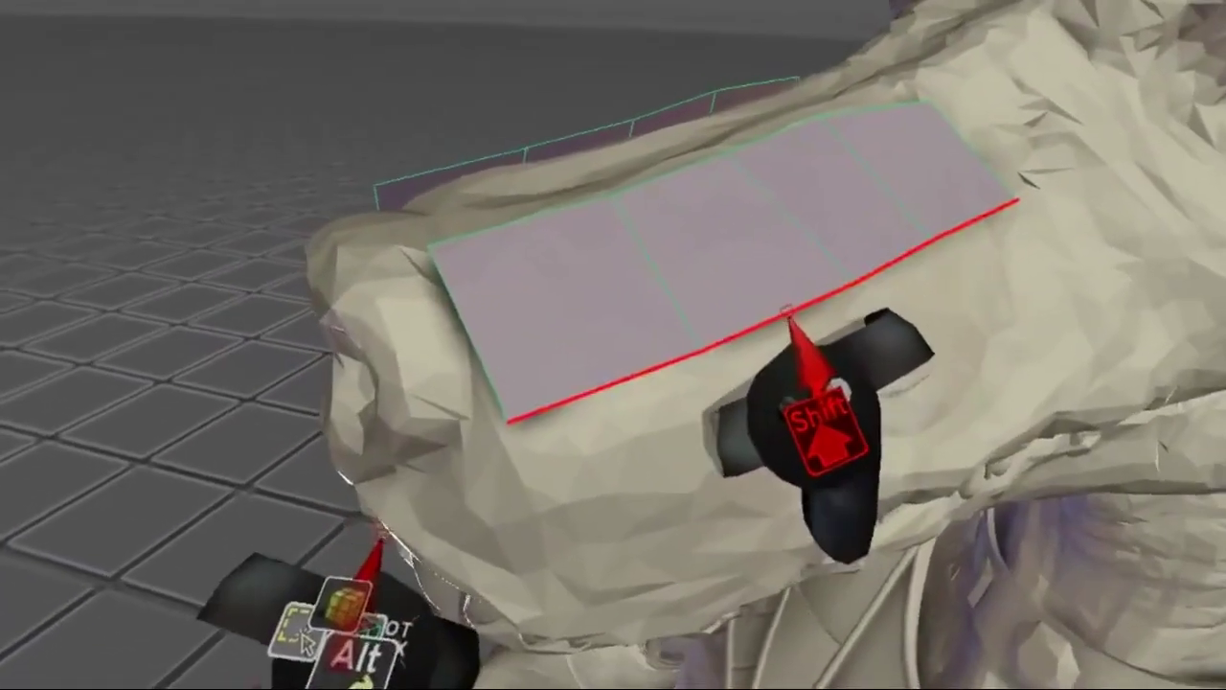
Step: Extend the muzzle patch down its side and fill additional quads at its rear edge toward the eye
{"action": "left_click_drag", "start_coordinate": [732, 415], "coordinate": [701, 460], "text": "alt+shift"}
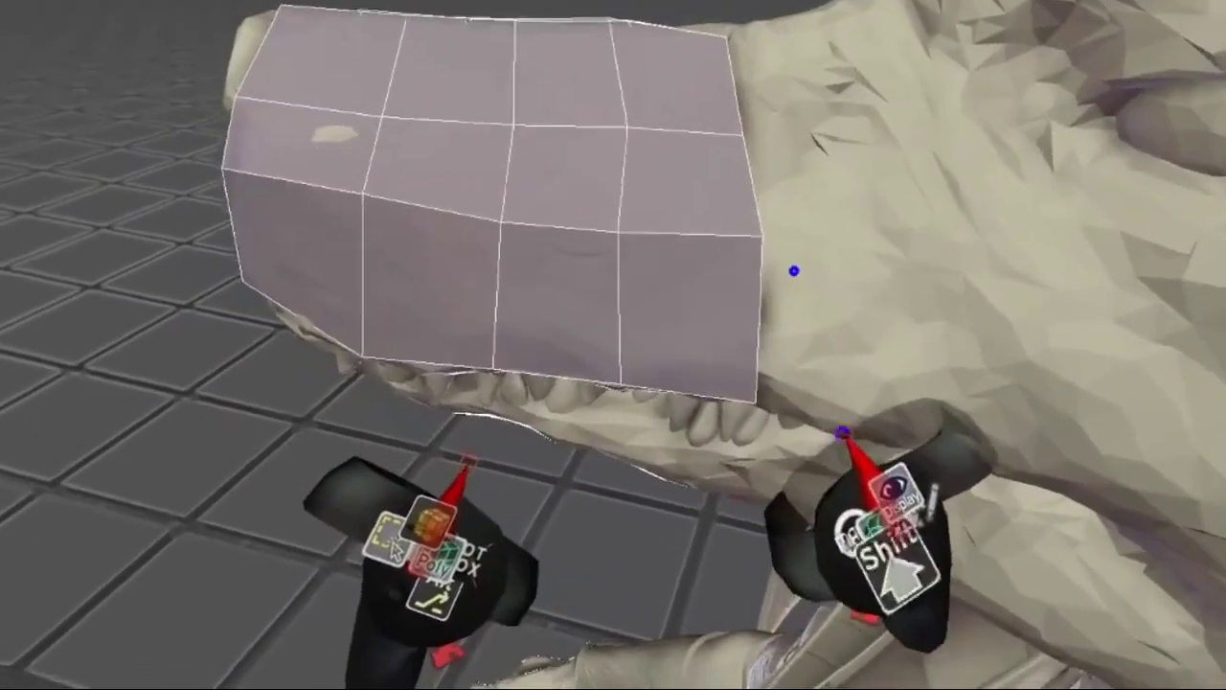
{"action": "left_click", "coordinate": [868, 269]}
{"action": "left_click", "coordinate": [856, 223]}
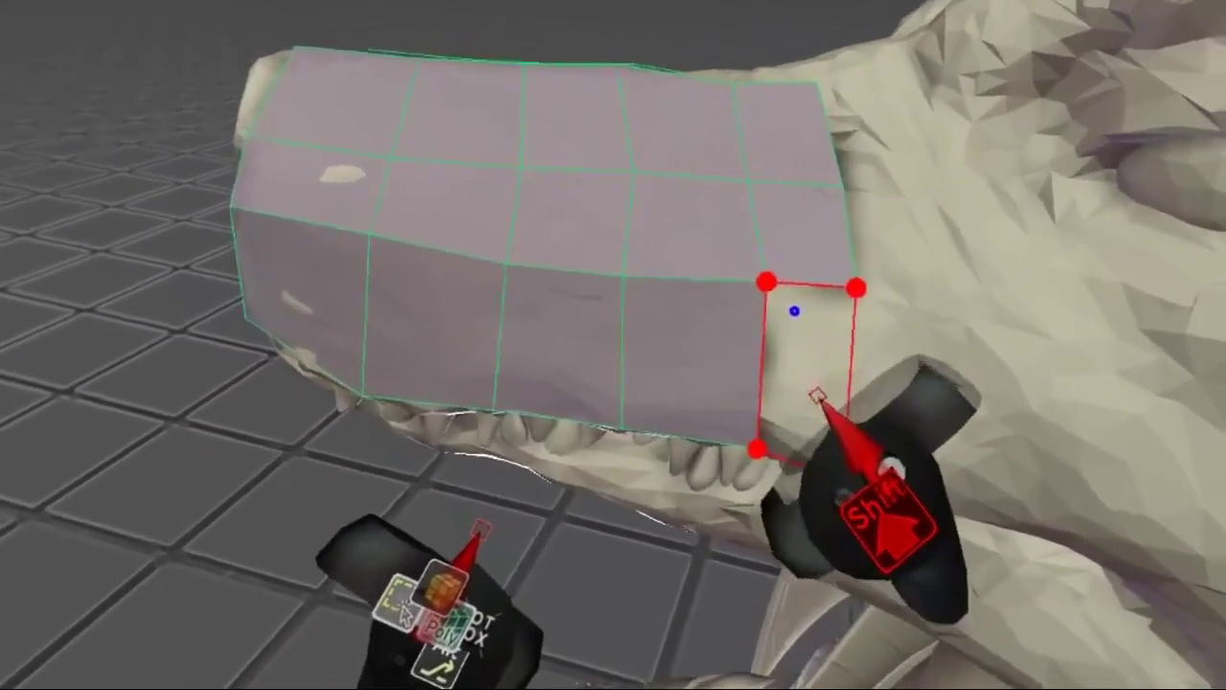
{"action": "left_click", "coordinate": [817, 398], "text": "shift"}
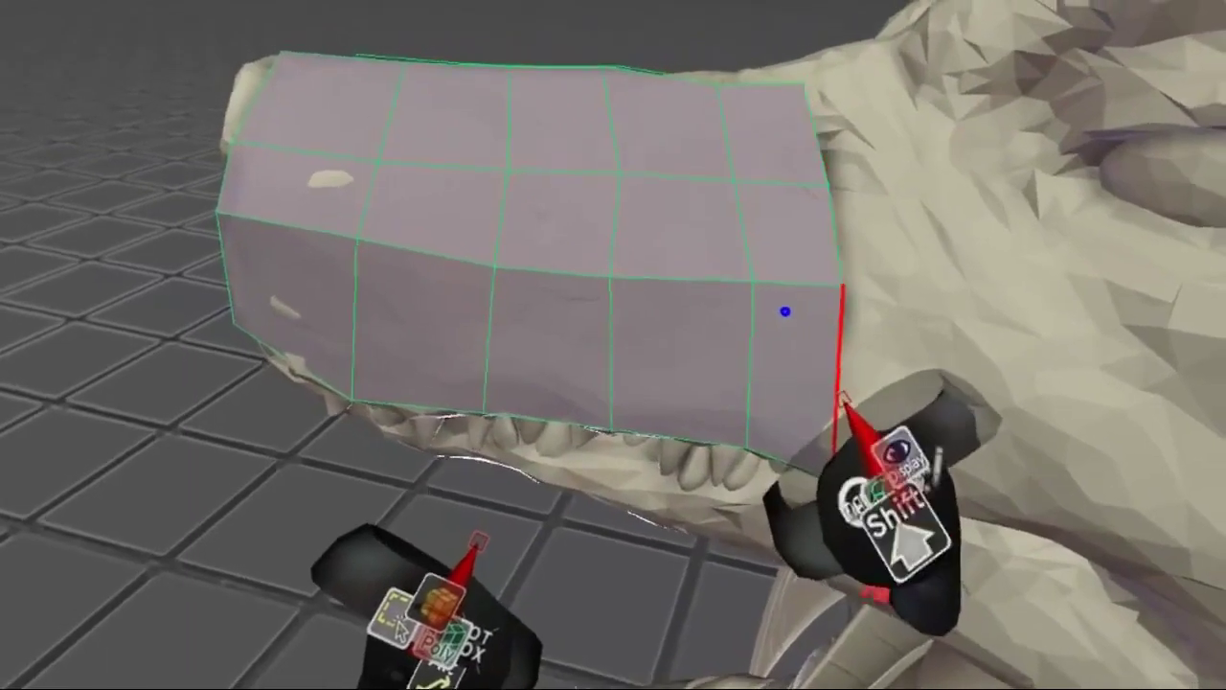
{"action": "left_click_drag", "start_coordinate": [840, 394], "coordinate": [920, 408], "text": "alt+shift"}
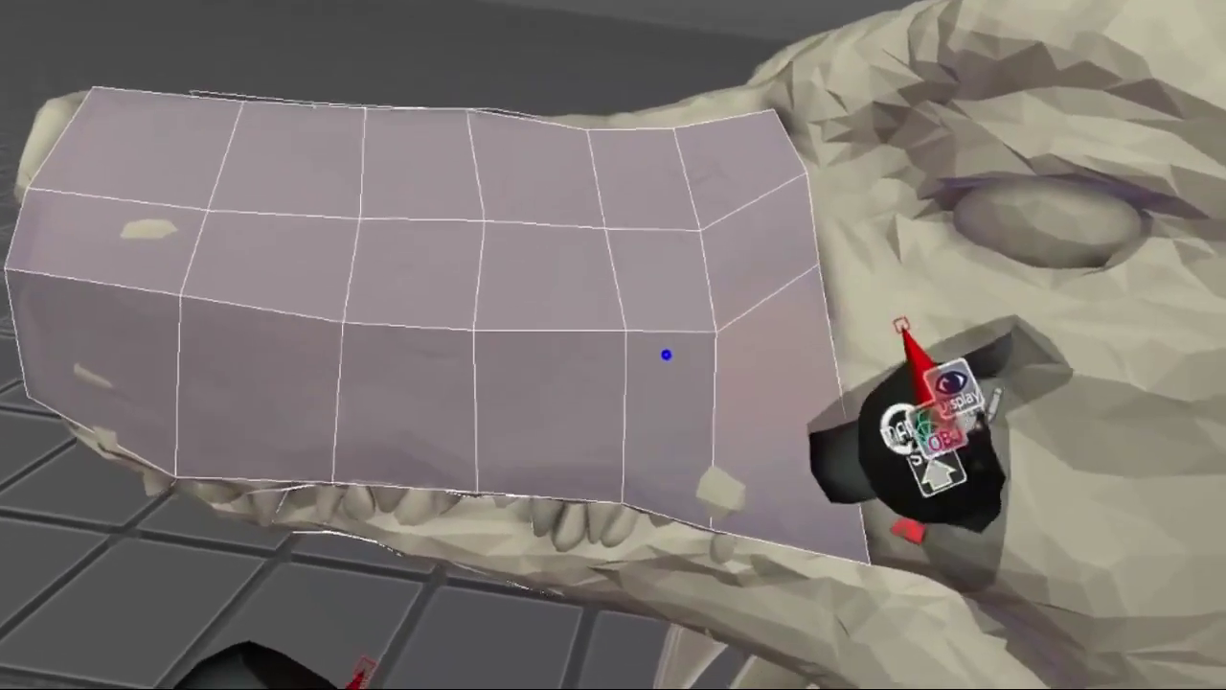
Step: Place points behind the muzzle patch and continue the quads across the cheek below the eye
{"action": "left_click", "coordinate": [873, 239]}
{"action": "left_click", "coordinate": [881, 362]}
{"action": "left_click_drag", "start_coordinate": [819, 444], "coordinate": [828, 402], "text": "shift"}
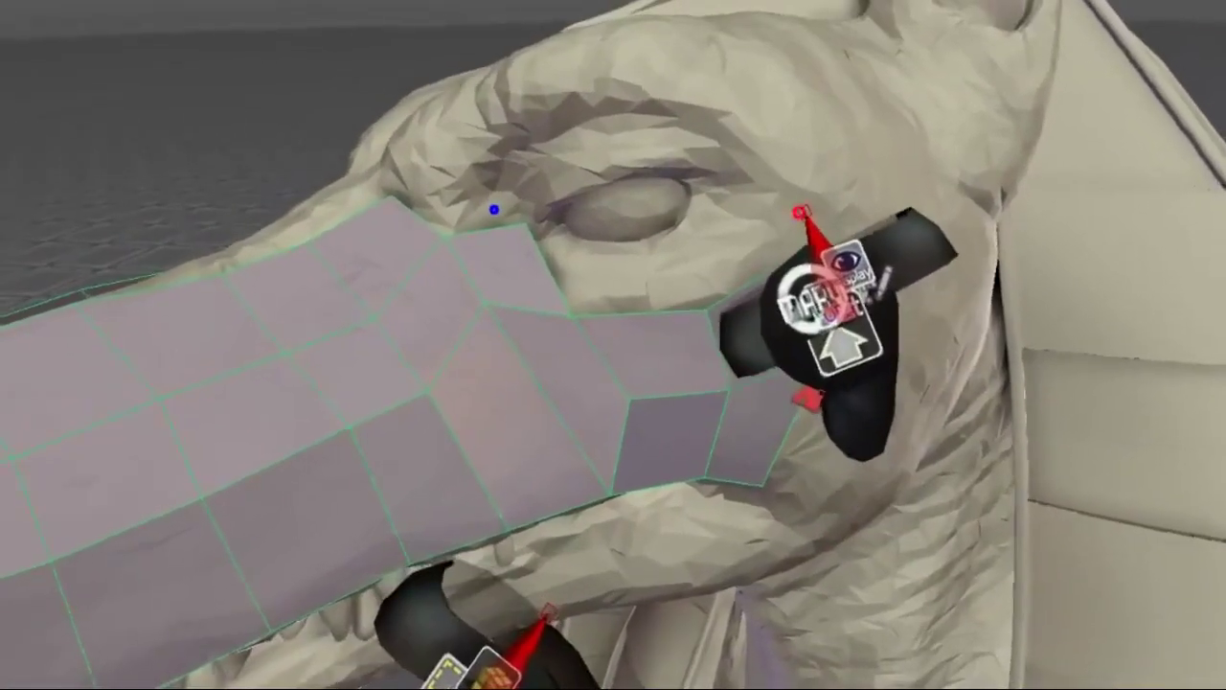
Step: Place points around the outer corner of the eye and along the brow above it
{"action": "left_click", "coordinate": [802, 212]}
{"action": "left_click", "coordinate": [876, 261]}
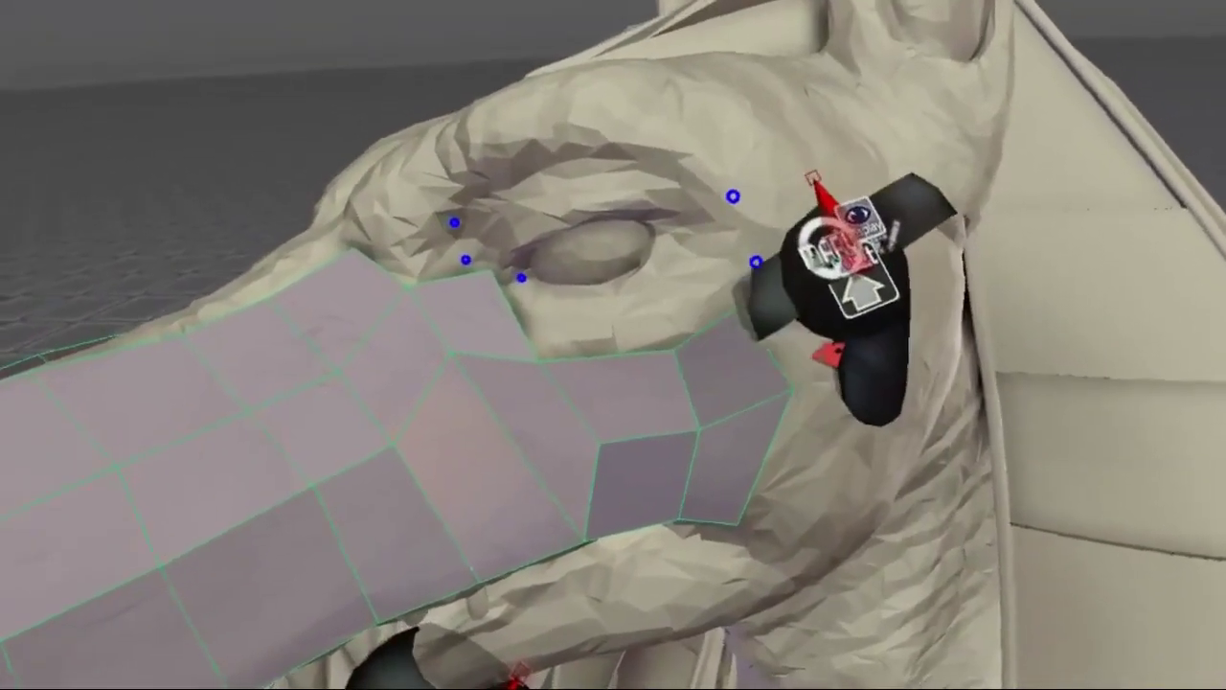
{"action": "left_click", "coordinate": [809, 177]}
{"action": "left_click", "coordinate": [725, 174]}
{"action": "left_click", "coordinate": [786, 130]}
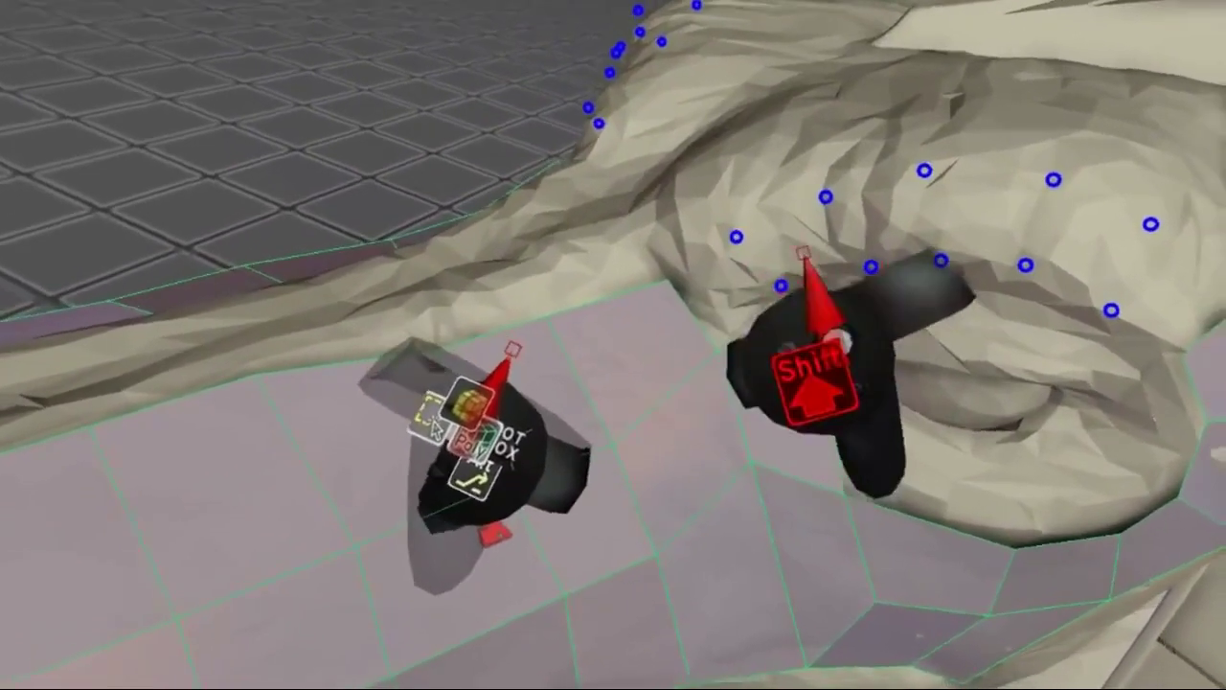
Step: Fill the points above the eye with a curved strip of quads along the brow
{"action": "left_click", "coordinate": [805, 253], "text": "shift"}
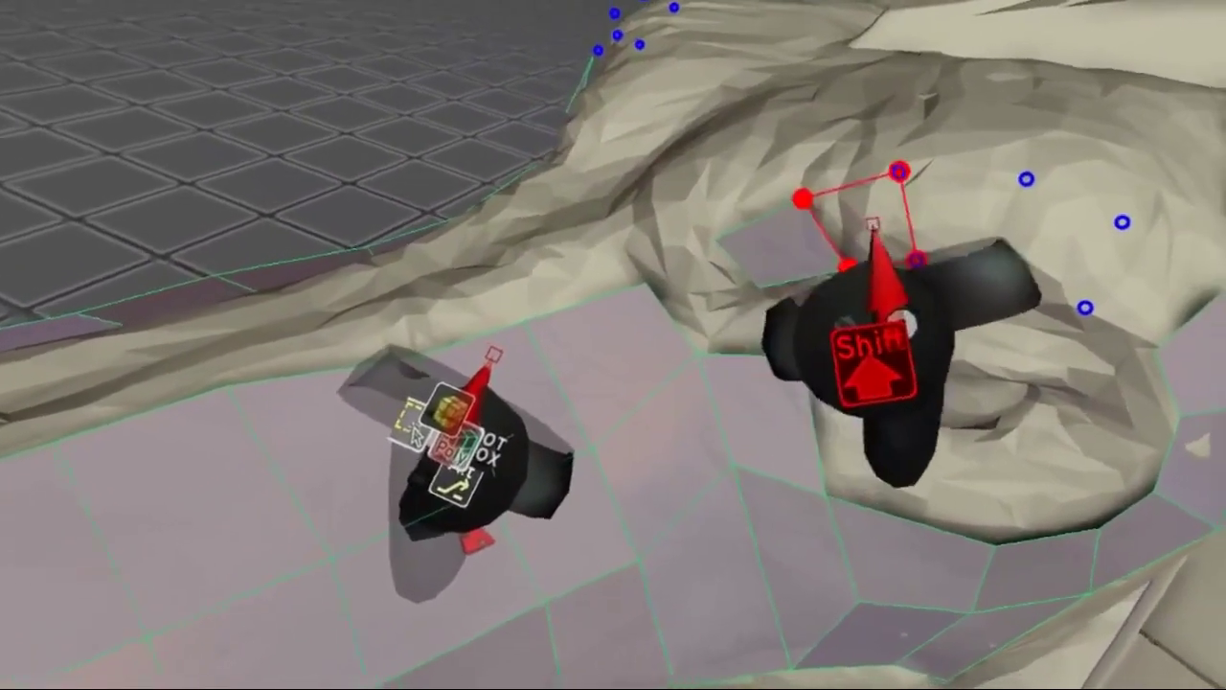
{"action": "left_click", "coordinate": [868, 229], "text": "shift"}
{"action": "left_click", "coordinate": [840, 232], "text": "shift"}
{"action": "left_click", "coordinate": [842, 251], "text": "shift"}
{"action": "left_click", "coordinate": [860, 266], "text": "shift"}
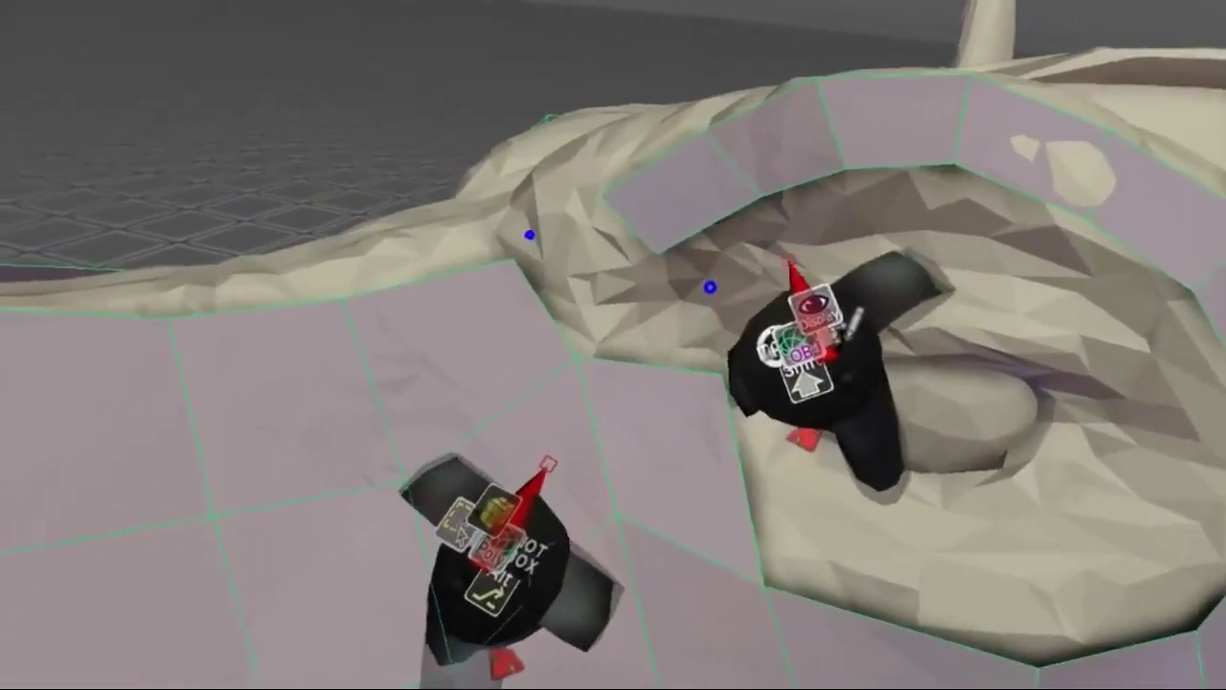
Step: Place a row of points under the brow strip, along the hollow above the eyelid
{"action": "left_click", "coordinate": [793, 262]}
{"action": "left_click", "coordinate": [819, 261]}
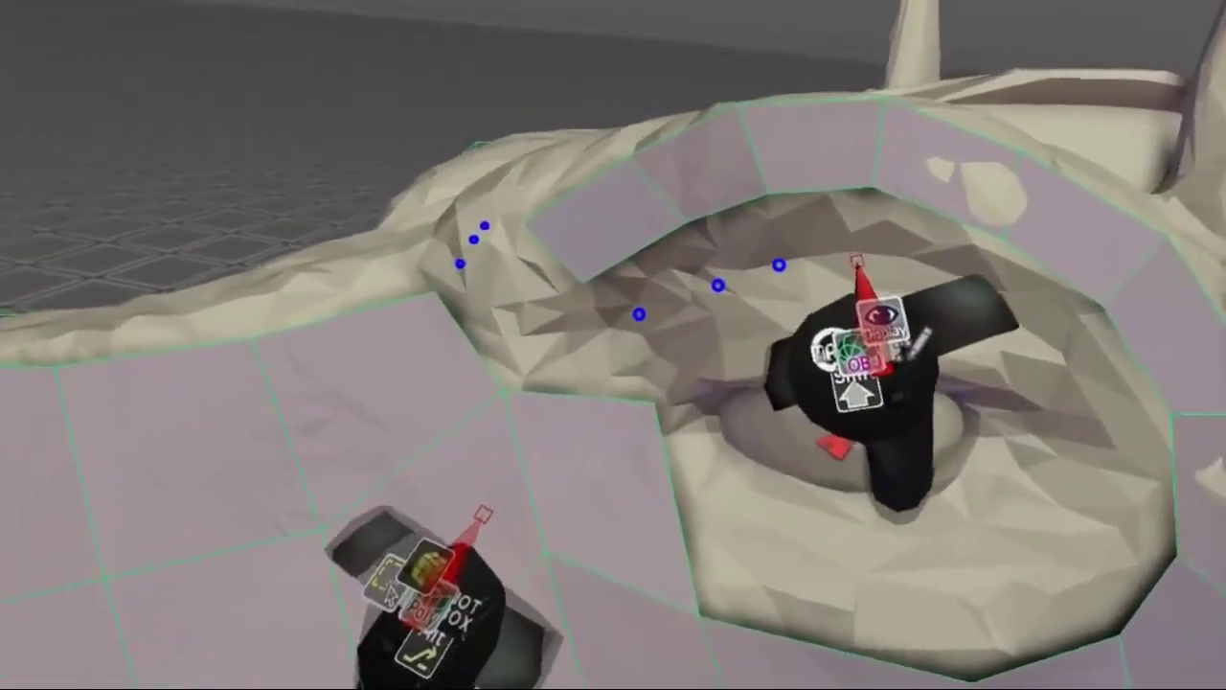
{"action": "left_click", "coordinate": [814, 265]}
{"action": "left_click", "coordinate": [781, 263]}
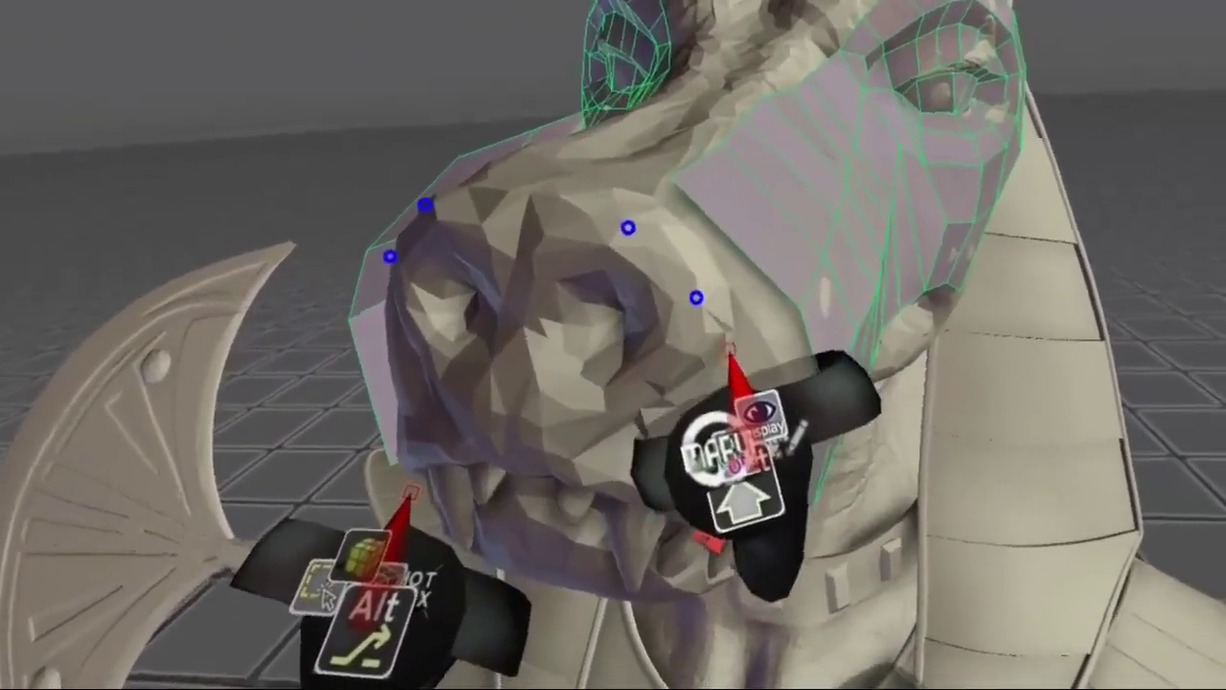
Step: Place points around the nose and fill quads across the front of the muzzle below the nostrils
{"action": "left_click", "coordinate": [726, 343]}
{"action": "left_click", "coordinate": [741, 397]}
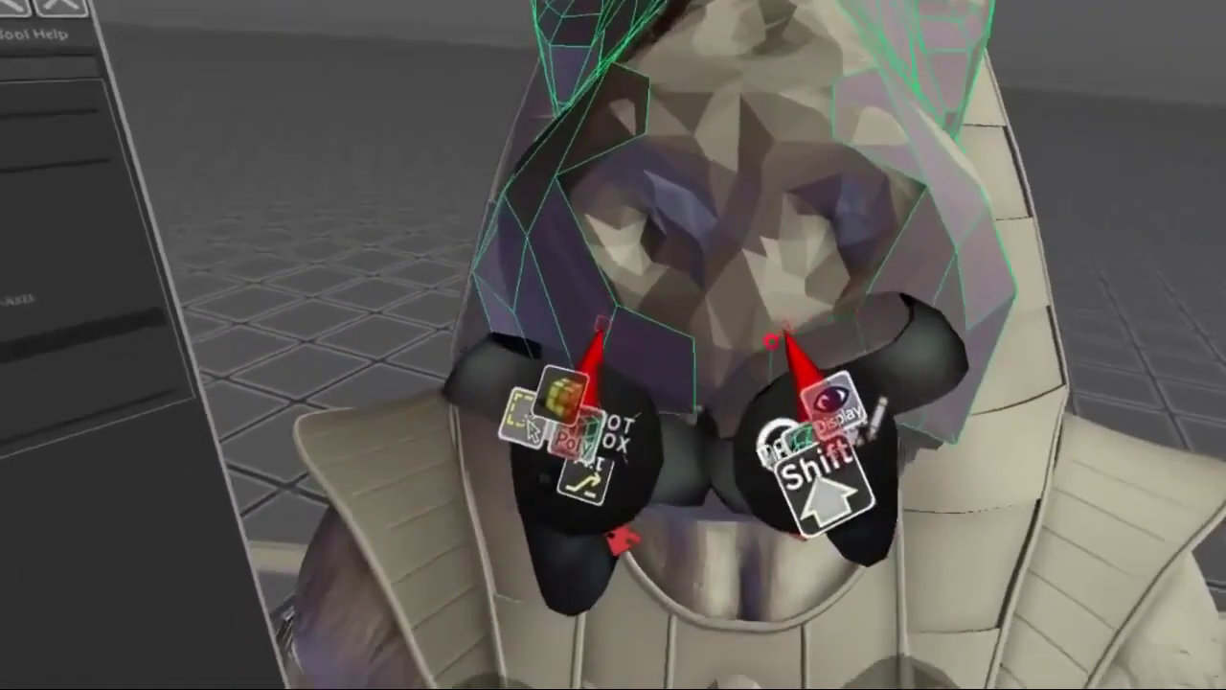
{"action": "key", "text": "shift"}
{"action": "left_click", "coordinate": [768, 354], "text": "shift"}
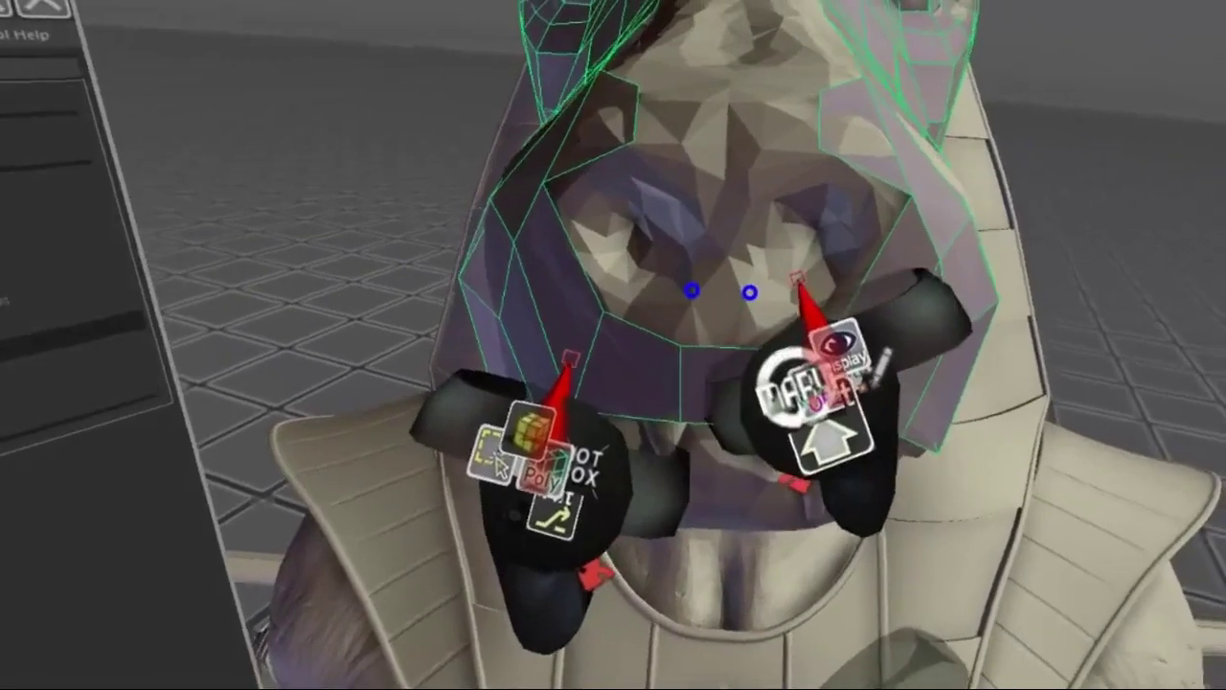
{"action": "left_click", "coordinate": [777, 304], "text": "shift"}
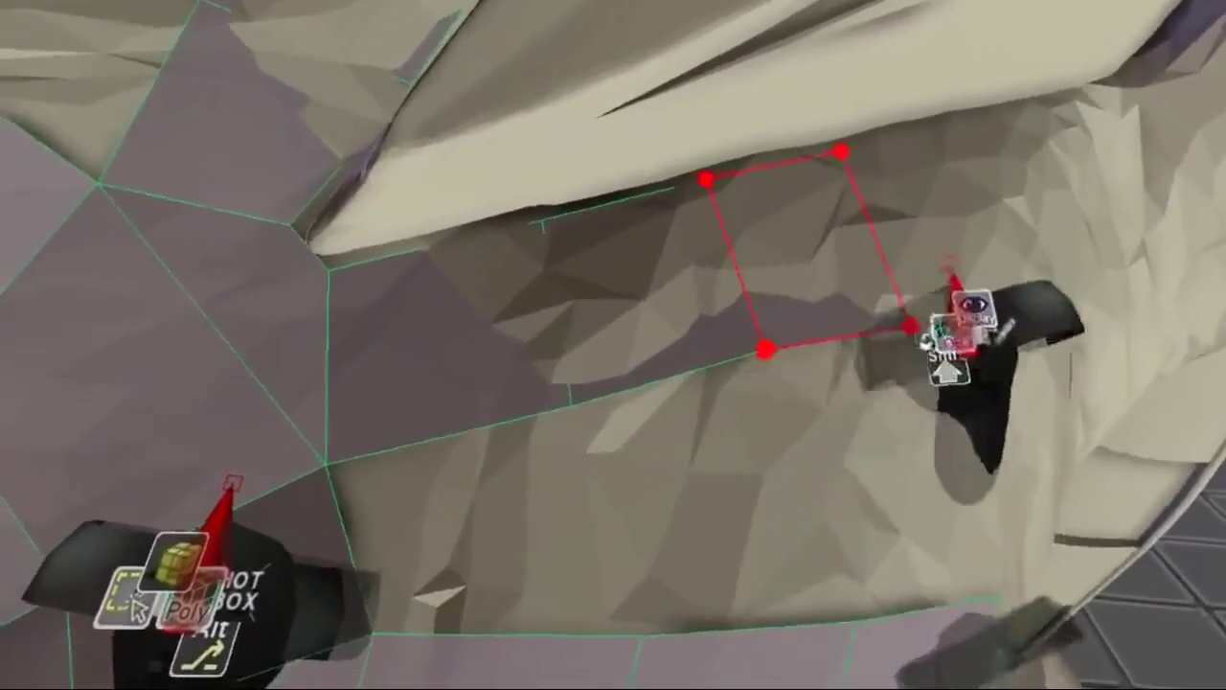
Step: Fill quads along the side of the head beside the headdress and place points around the ear base
{"action": "left_click", "coordinate": [944, 273], "text": "shift"}
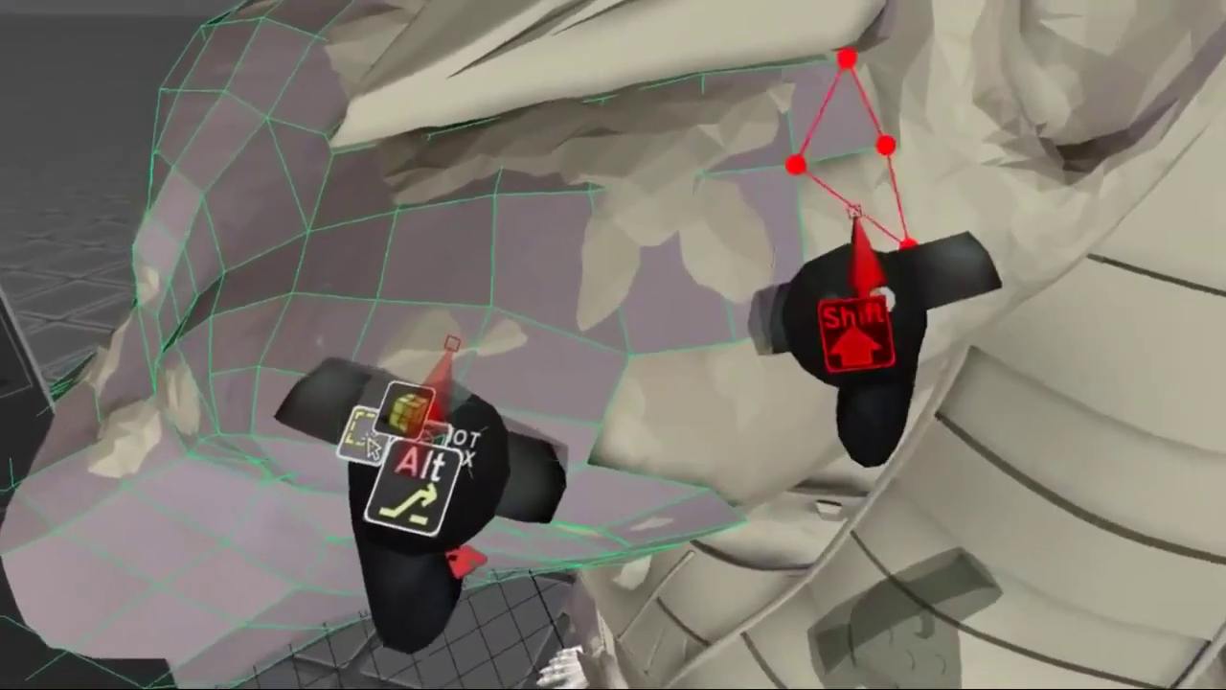
{"action": "left_click", "coordinate": [854, 210], "text": "shift"}
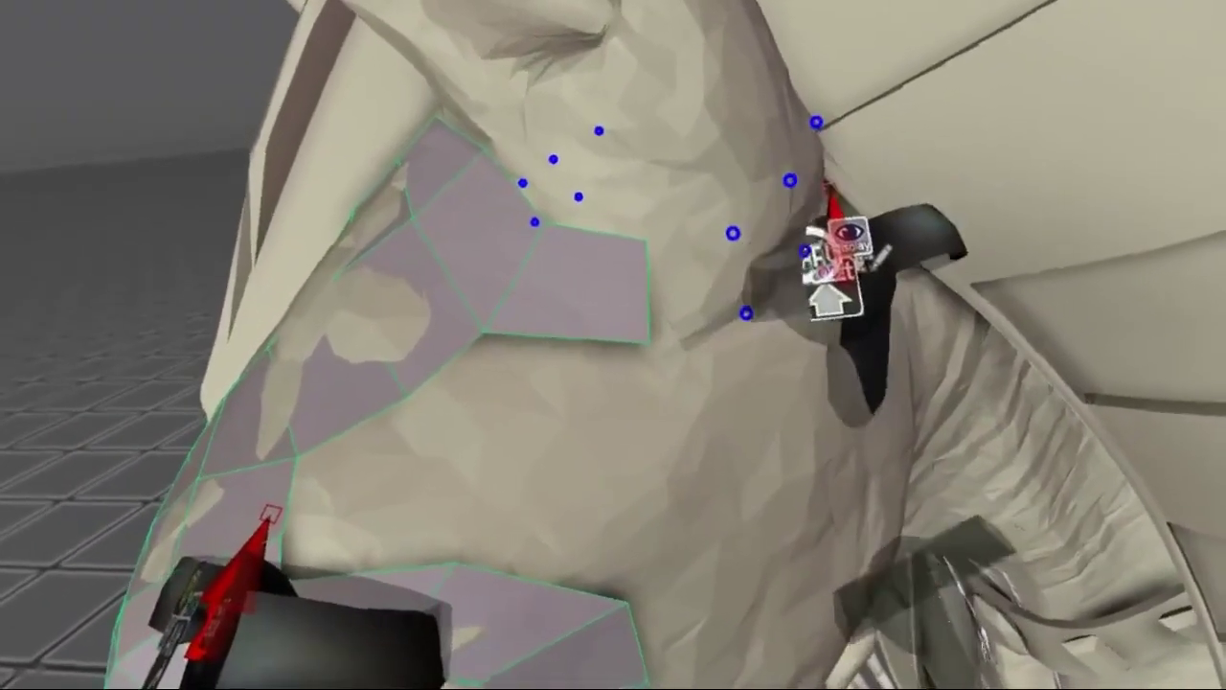
{"action": "left_click", "coordinate": [818, 203], "text": "shift"}
{"action": "left_click", "coordinate": [774, 241], "text": "shift"}
{"action": "left_click", "coordinate": [709, 265], "text": "shift"}
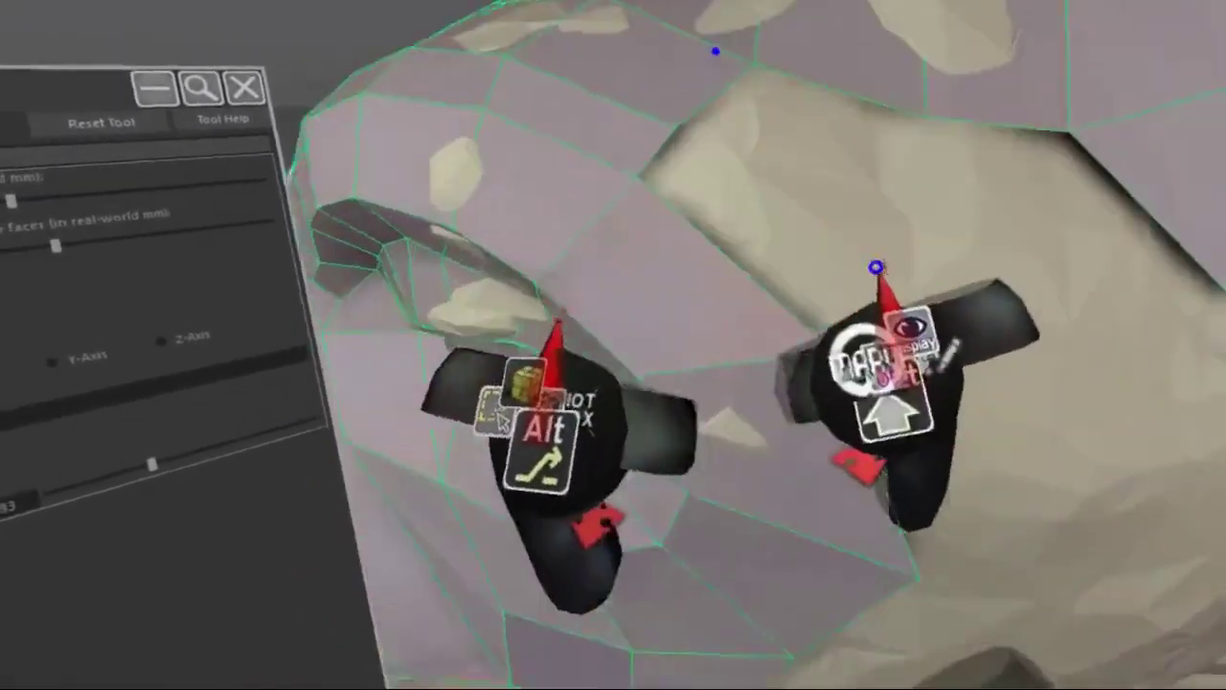
Step: Close the gap in the cheek mesh behind the eye and extend the cheek's rear border edges
{"action": "left_click", "coordinate": [772, 266], "text": "shift"}
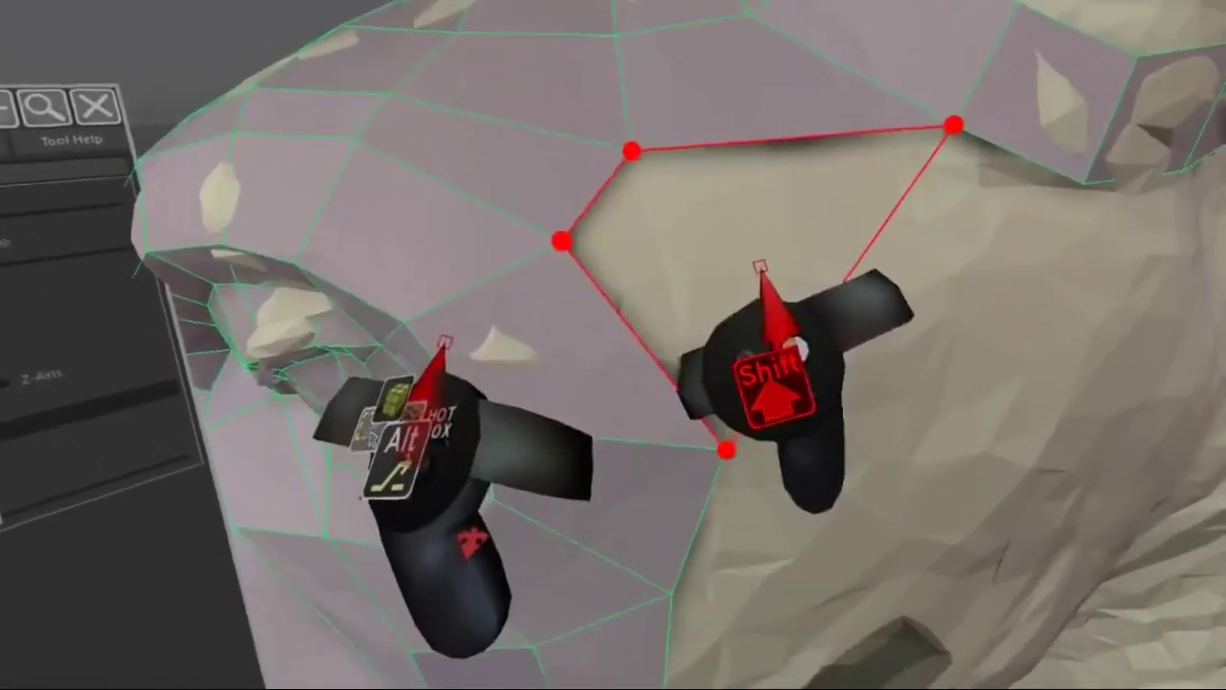
{"action": "left_click", "coordinate": [761, 265], "text": "shift"}
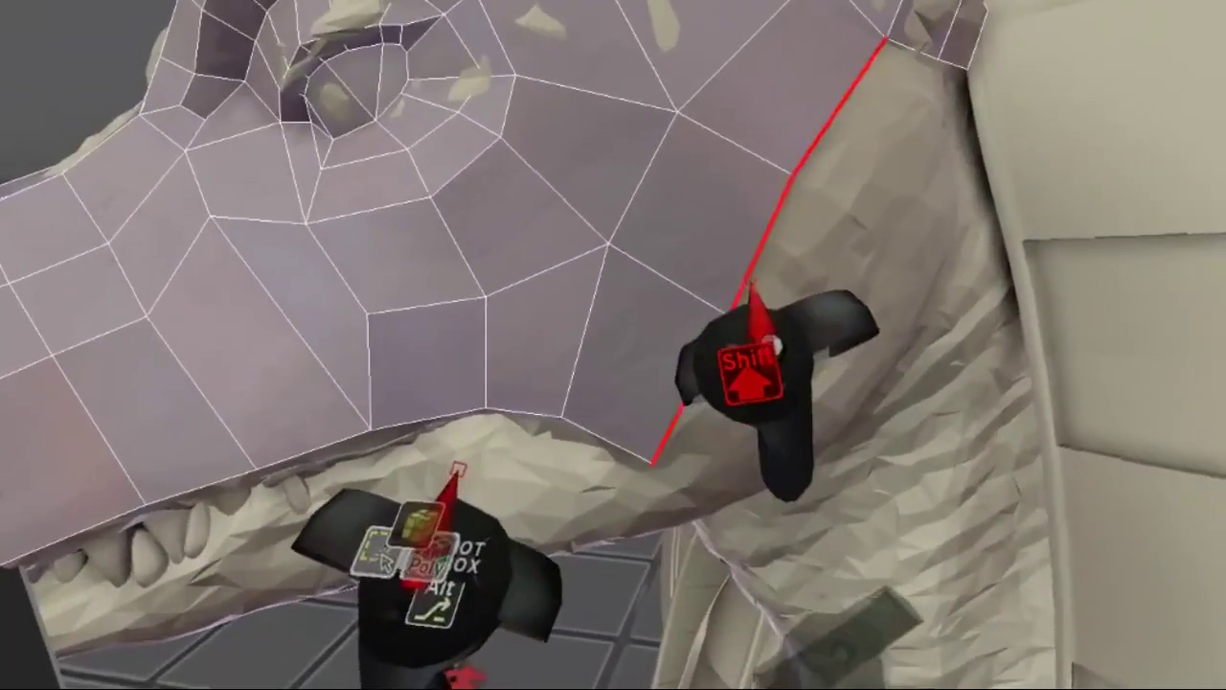
{"action": "left_click_drag", "start_coordinate": [759, 287], "coordinate": [754, 383], "text": "shift"}
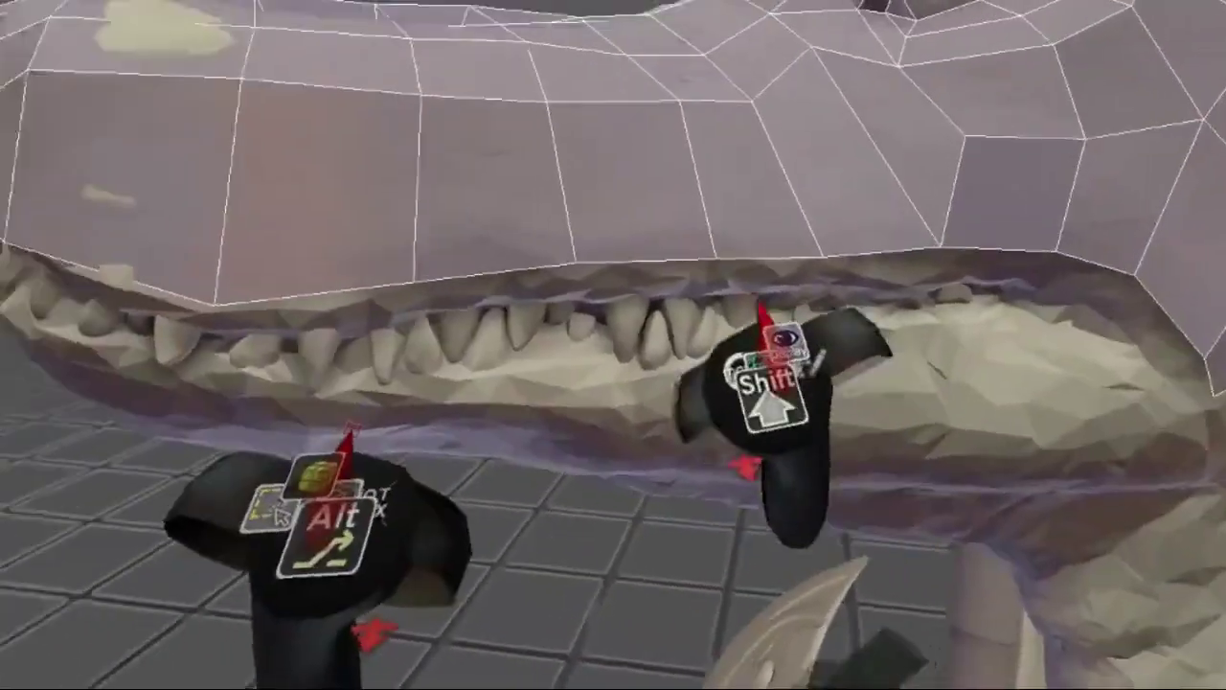
Step: Extend the border edges along the upper lip and along the headdress edge over the shoulder
{"action": "key", "text": "shift"}
{"action": "left_click_drag", "start_coordinate": [839, 272], "coordinate": [1011, 345], "text": "alt+shift"}
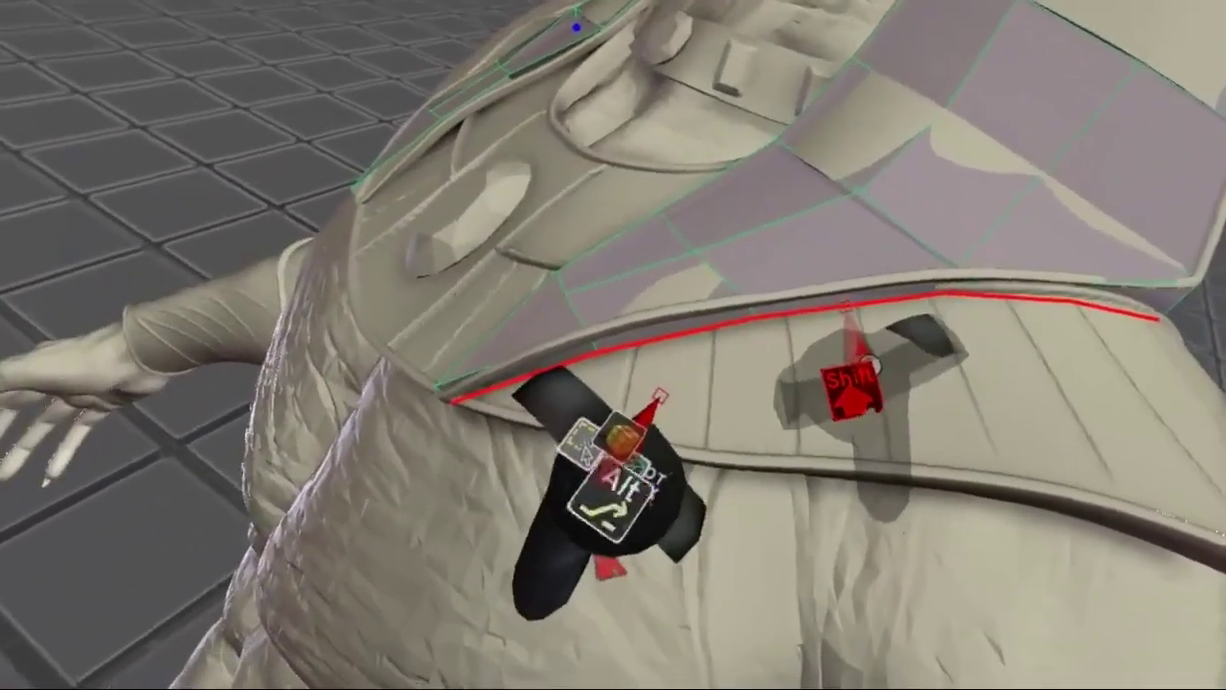
{"action": "left_click_drag", "start_coordinate": [853, 320], "coordinate": [991, 443]}
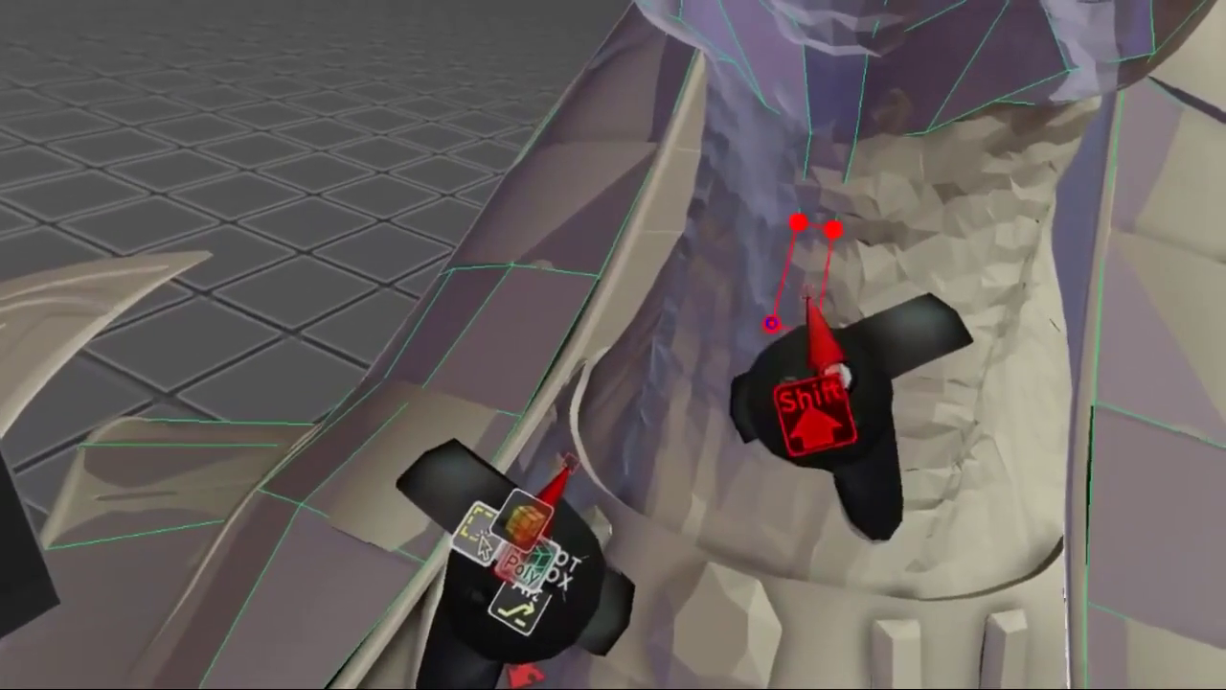
Step: Fill quads down the front of the neck to the collar and across the side of the throat
{"action": "left_click", "coordinate": [809, 294], "text": "shift"}
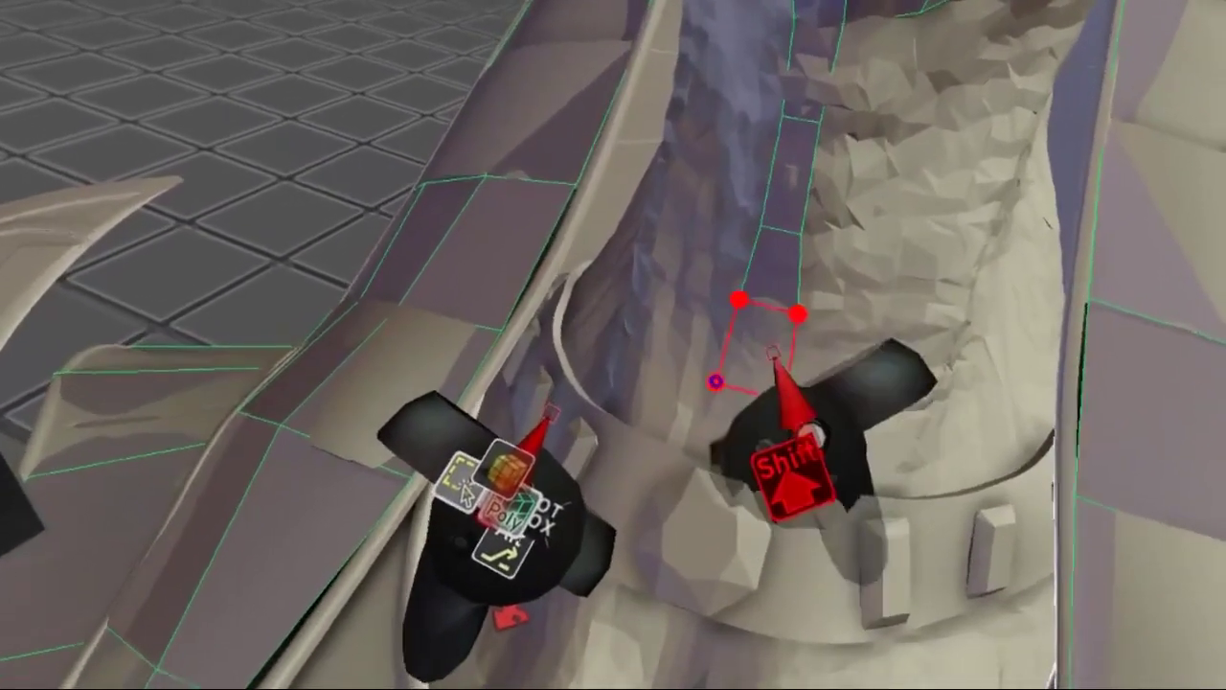
{"action": "left_click", "coordinate": [781, 369], "text": "shift"}
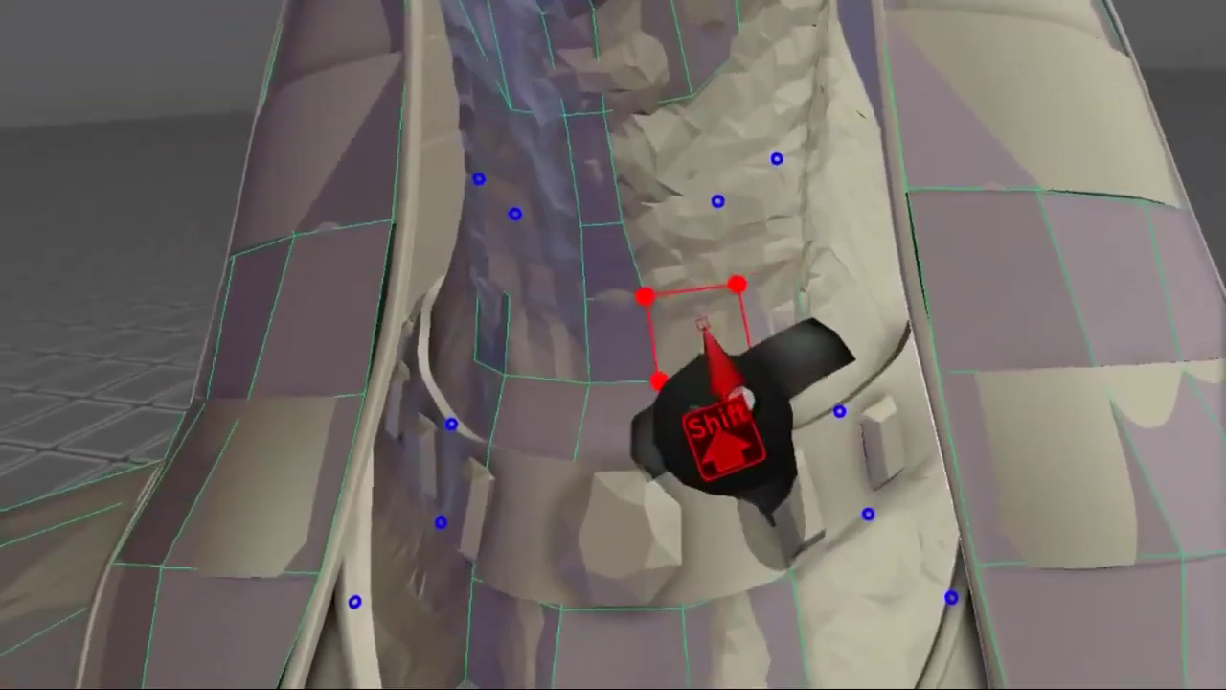
{"action": "left_click", "coordinate": [702, 323], "text": "shift"}
{"action": "left_click", "coordinate": [777, 252], "text": "shift"}
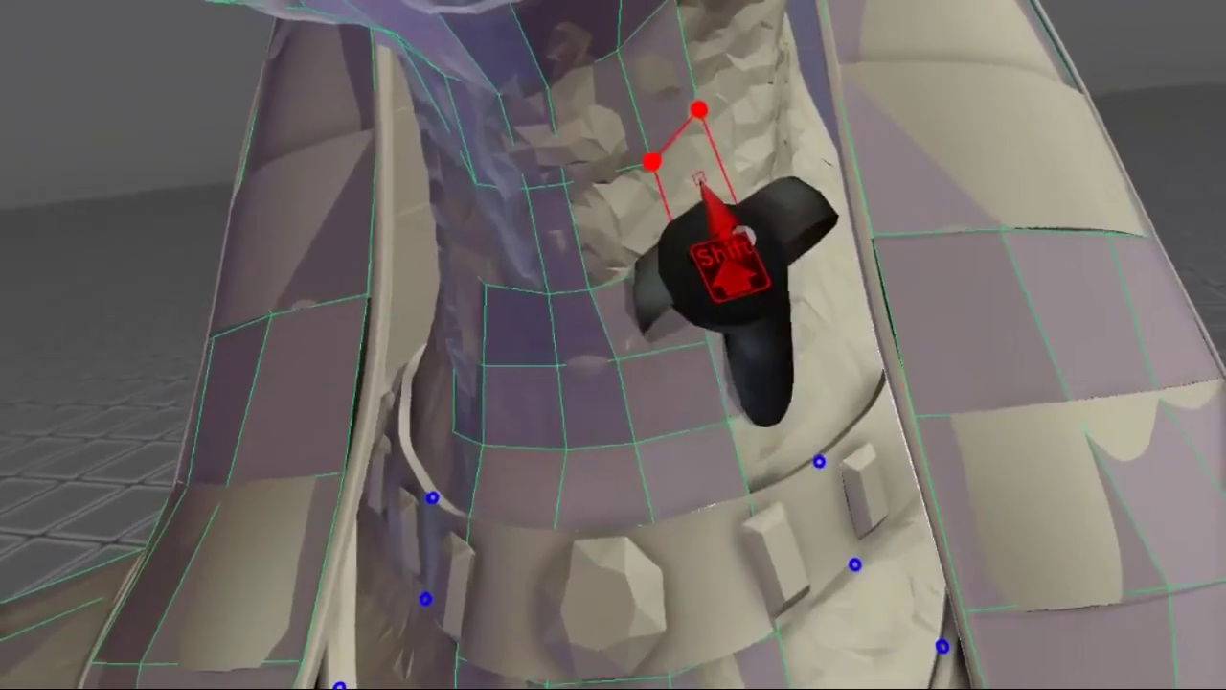
{"action": "left_click", "coordinate": [698, 181], "text": "shift"}
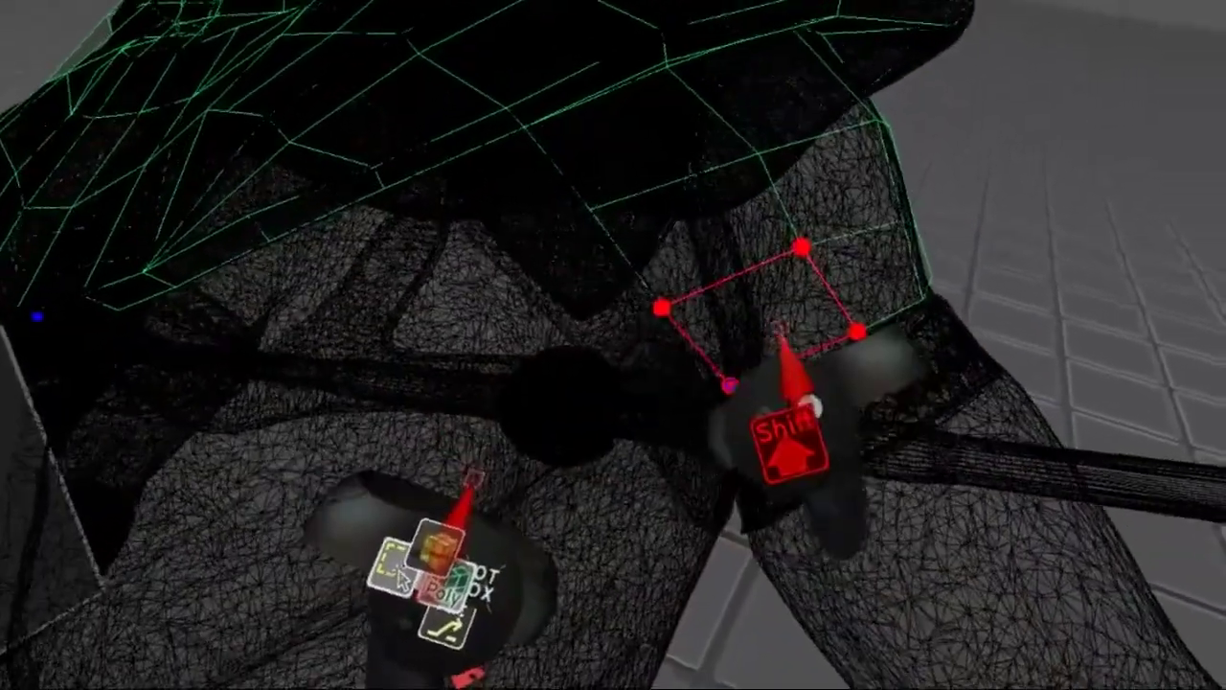
Step: Fill quads over the upper torso and shoulder area beneath the headdress collar
{"action": "left_click", "coordinate": [780, 329]}
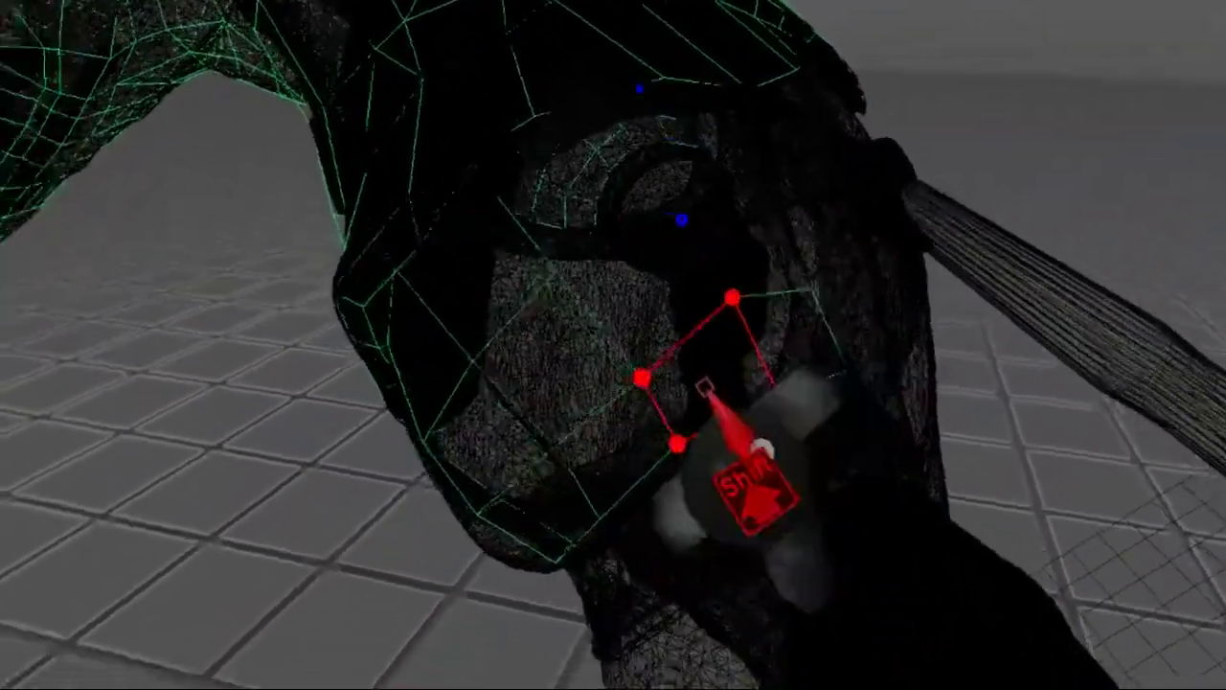
{"action": "left_click", "coordinate": [705, 386]}
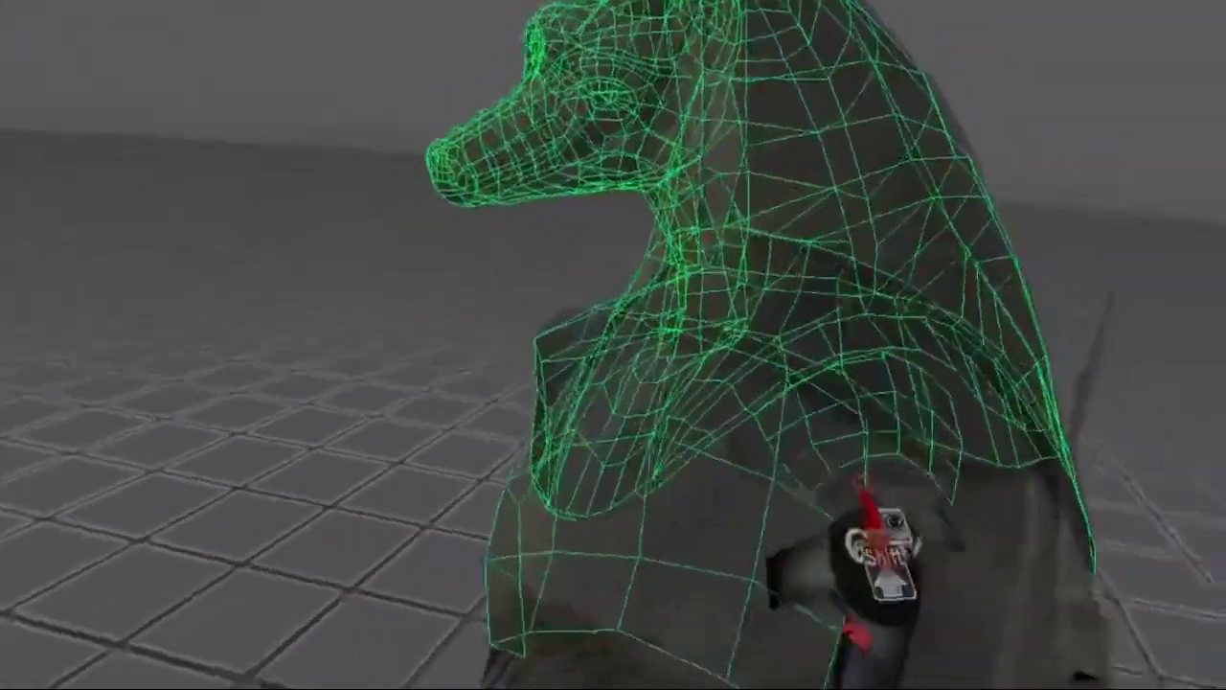
{"action": "left_click", "coordinate": [762, 366], "text": "shift"}
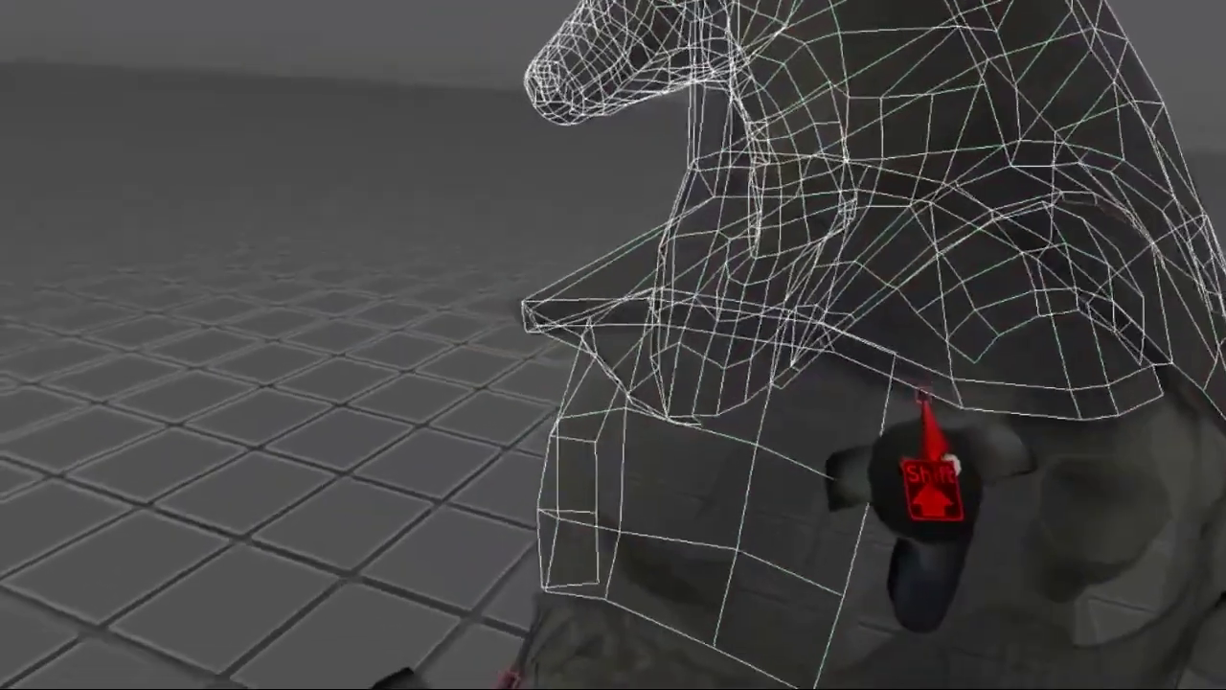
{"action": "key", "text": "shift"}
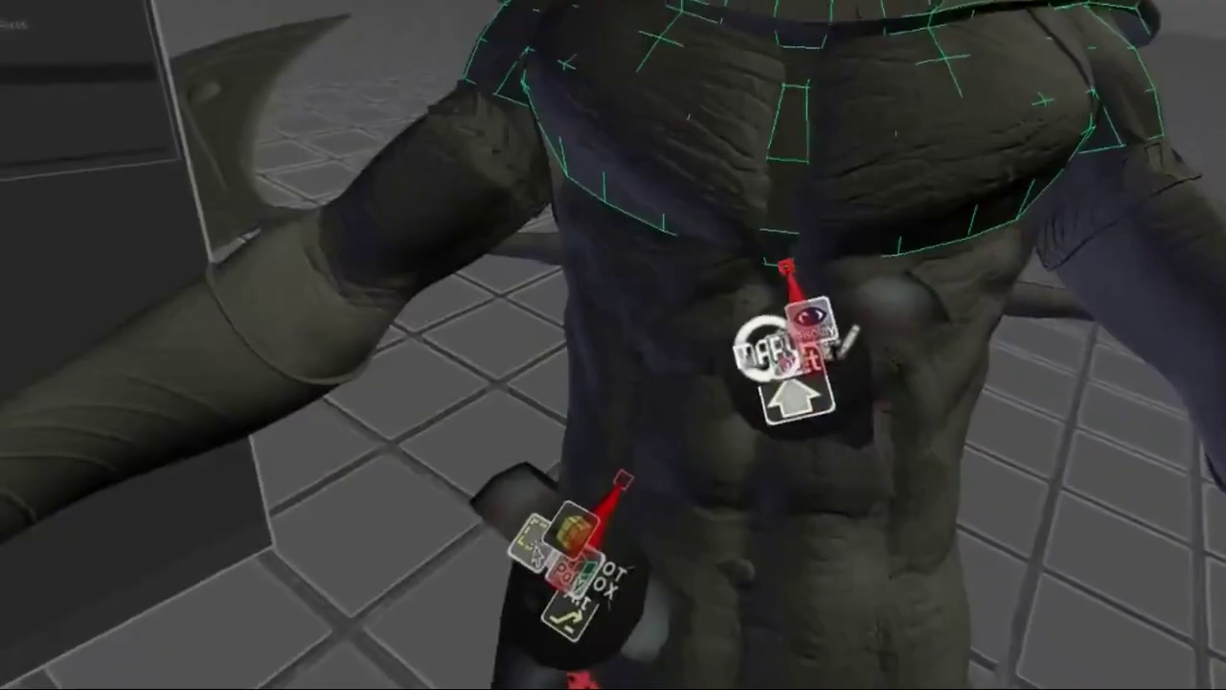
Step: Build a strip of quads down the body's midline from the sternum to the middle of the abdomen
{"action": "left_click", "coordinate": [769, 285]}
{"action": "left_click", "coordinate": [789, 287]}
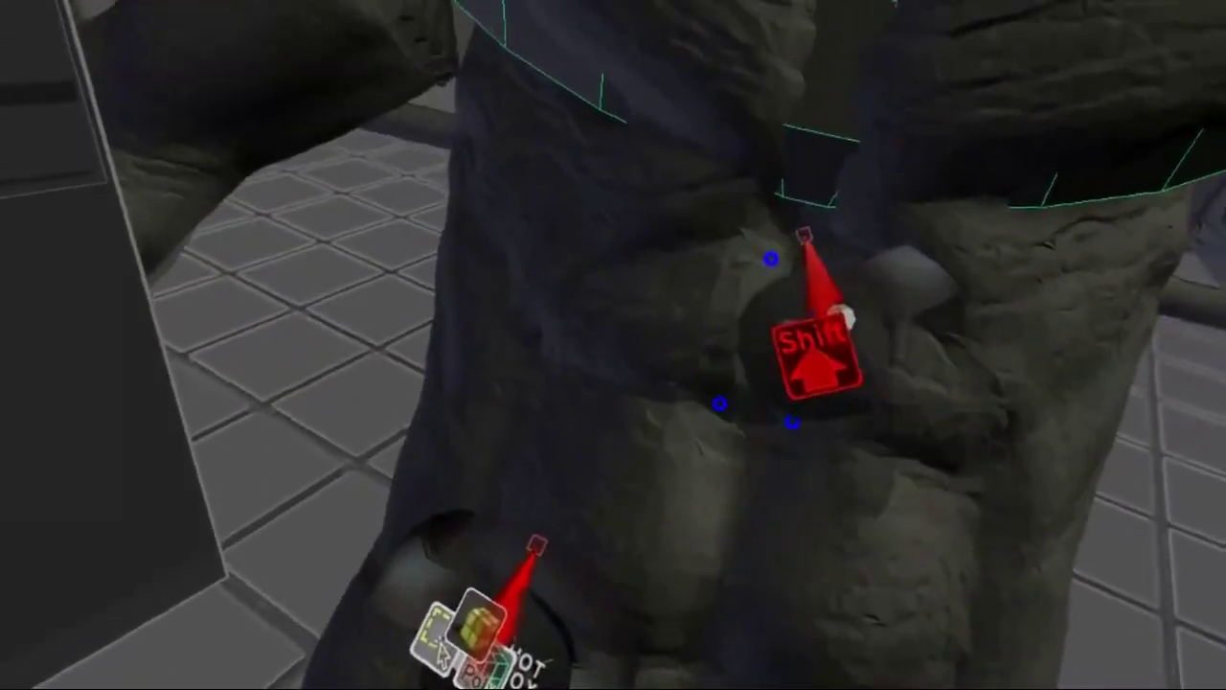
{"action": "left_click", "coordinate": [780, 299], "text": "shift"}
{"action": "left_click", "coordinate": [778, 362], "text": "shift"}
{"action": "left_click", "coordinate": [730, 375]}
{"action": "left_click", "coordinate": [777, 389]}
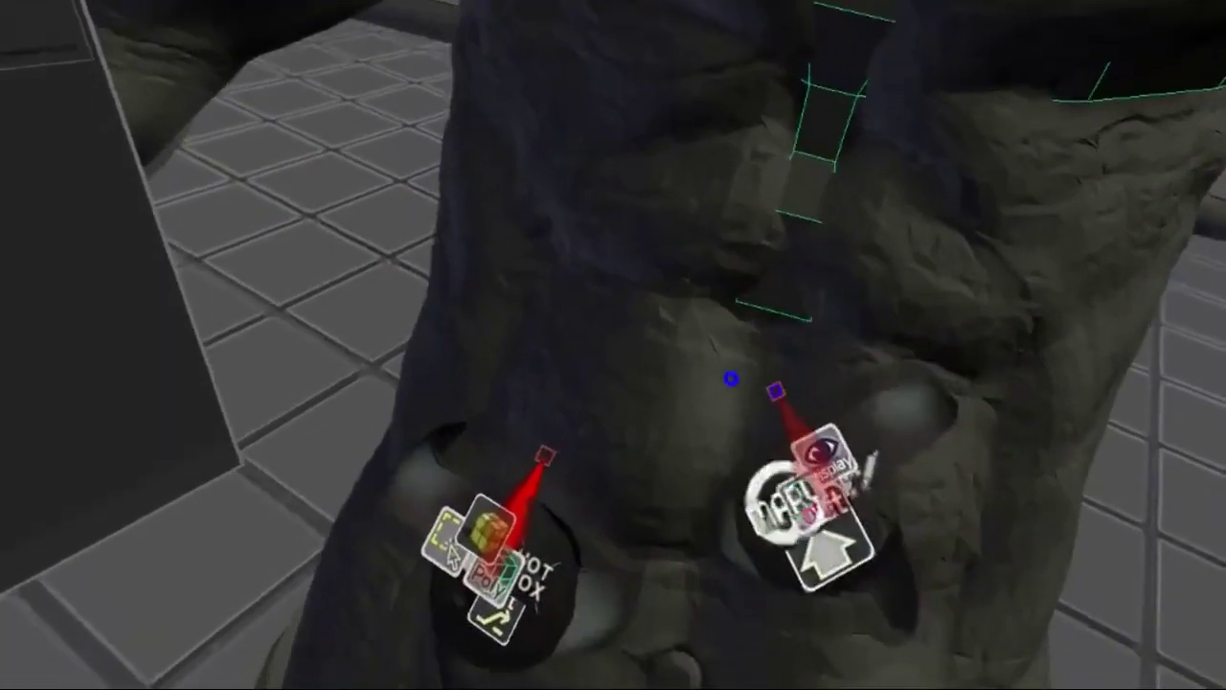
{"action": "left_click", "coordinate": [712, 427]}
{"action": "left_click", "coordinate": [769, 440]}
{"action": "left_click", "coordinate": [767, 356], "text": "shift"}
{"action": "left_click", "coordinate": [764, 391], "text": "shift"}
Step: Place mirrored quads along the crease beneath the upper abdominal muscles, on both sides of the midline strip
{"action": "left_click", "coordinate": [826, 340]}
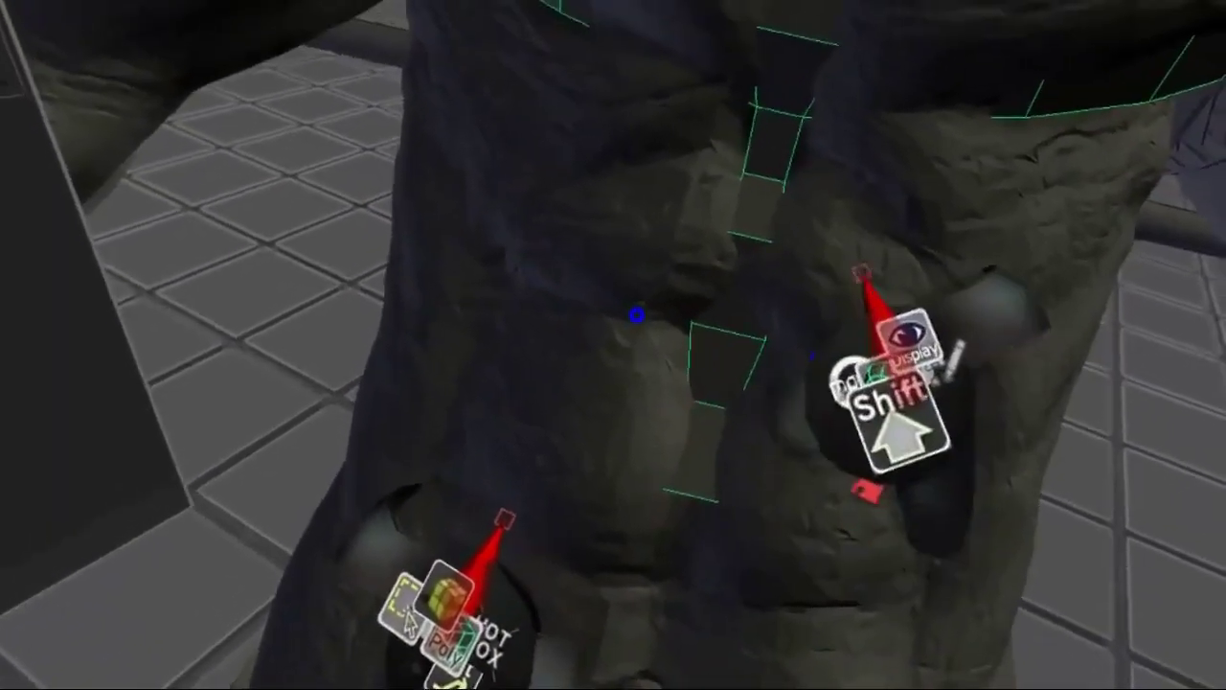
{"action": "left_click", "coordinate": [864, 276]}
{"action": "left_click", "coordinate": [813, 307], "text": "shift"}
{"action": "left_click", "coordinate": [820, 299]}
{"action": "left_click", "coordinate": [770, 331]}
{"action": "left_click", "coordinate": [795, 327], "text": "shift"}
{"action": "left_click", "coordinate": [806, 311]}
{"action": "left_click", "coordinate": [772, 330], "text": "shift"}
{"action": "left_click", "coordinate": [799, 368]}
{"action": "left_click", "coordinate": [794, 340], "text": "shift"}
{"action": "left_click", "coordinate": [767, 314], "text": "shift"}
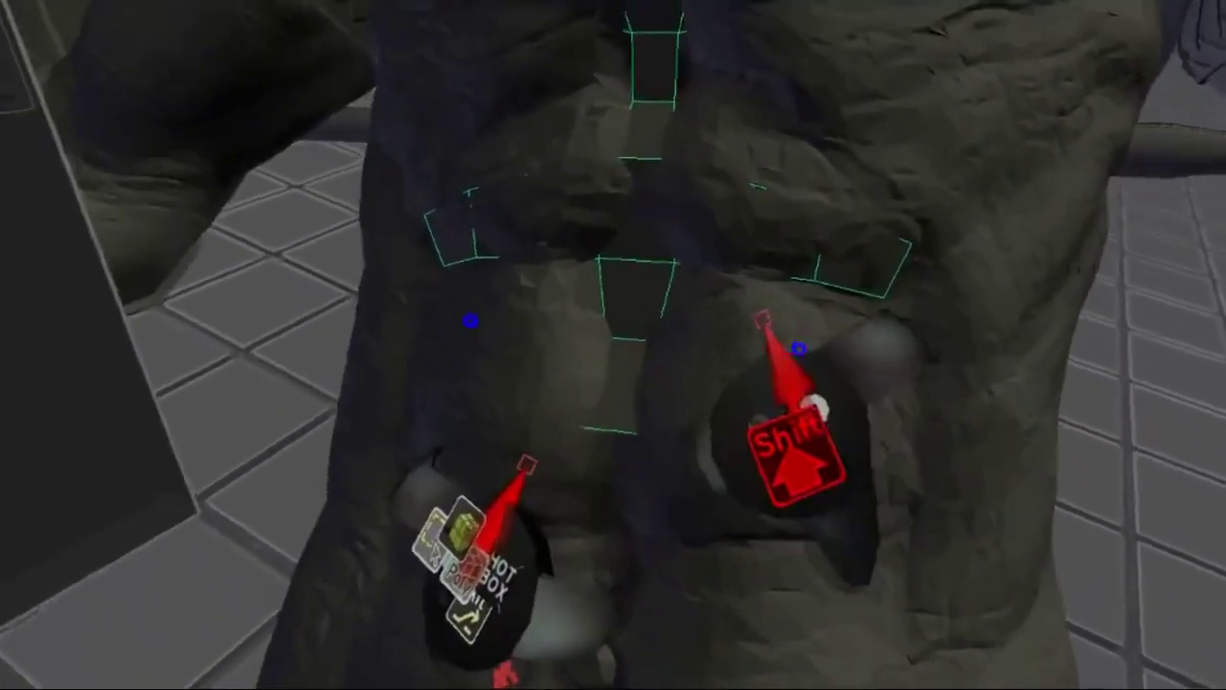
Step: Add mirrored quads around the outer corners of the upper abdominal muscles, wrapping toward the flanks
{"action": "left_click", "coordinate": [772, 334]}
{"action": "left_click", "coordinate": [767, 329], "text": "shift"}
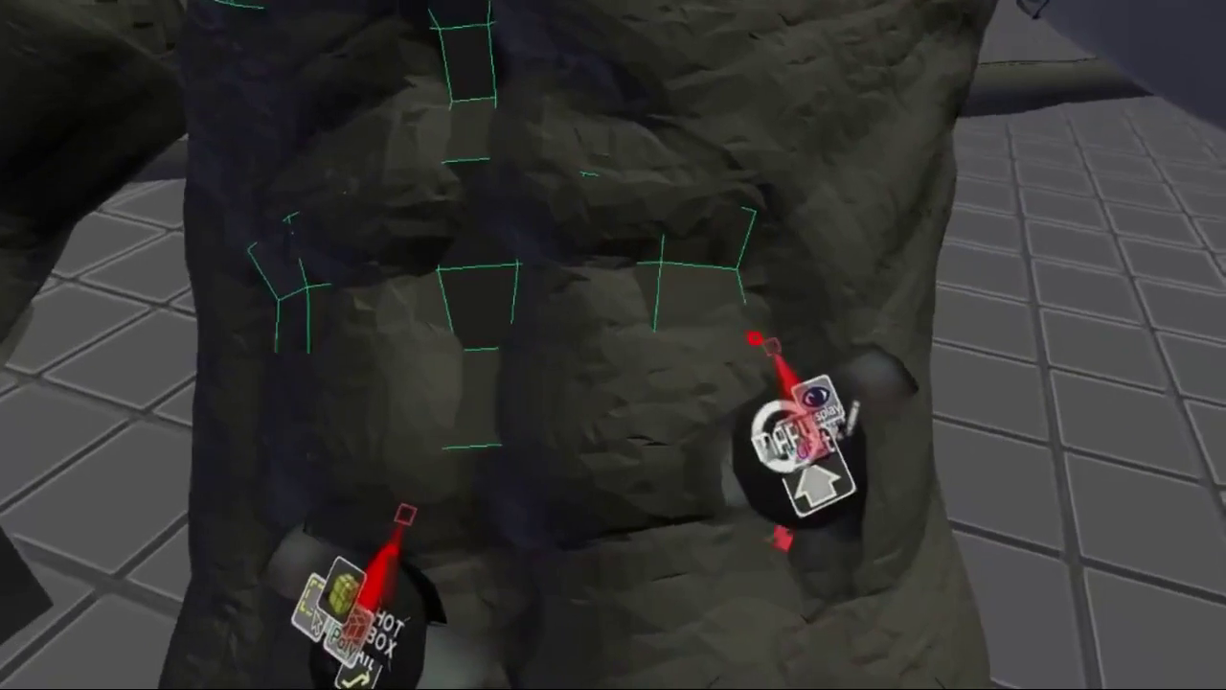
{"action": "left_click", "coordinate": [796, 284]}
{"action": "left_click", "coordinate": [772, 240]}
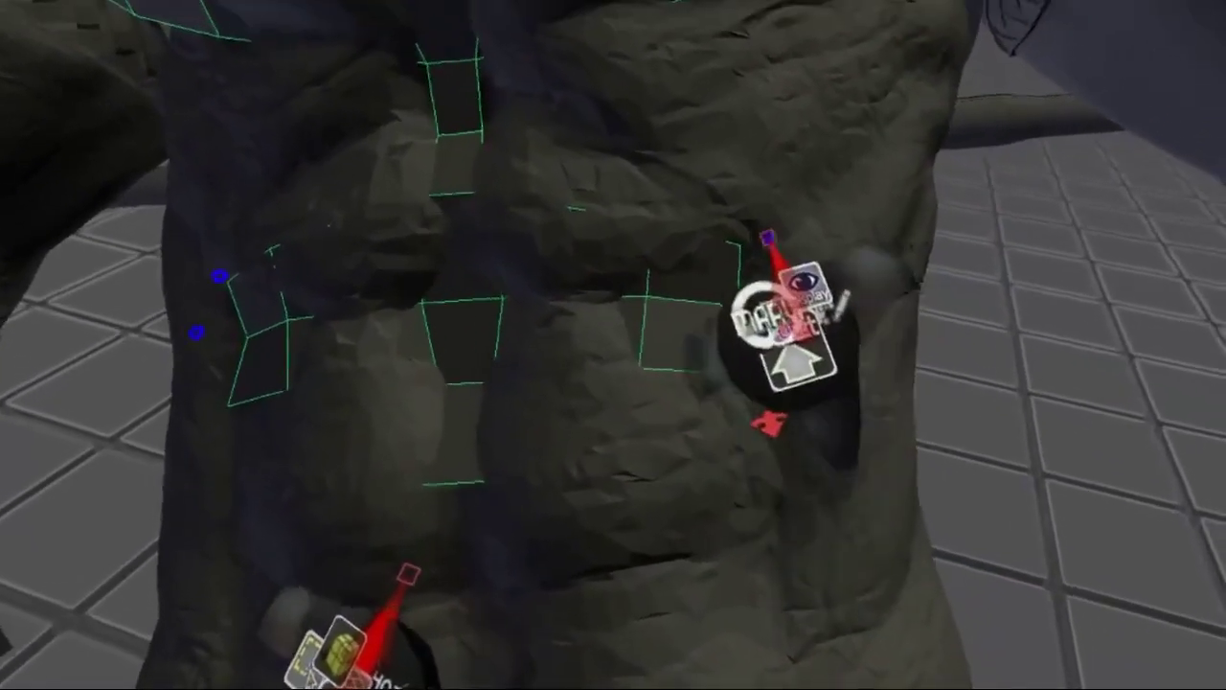
{"action": "left_click", "coordinate": [769, 274], "text": "shift"}
{"action": "left_click", "coordinate": [794, 393]}
{"action": "left_click", "coordinate": [768, 393], "text": "shift"}
{"action": "left_click", "coordinate": [756, 398]}
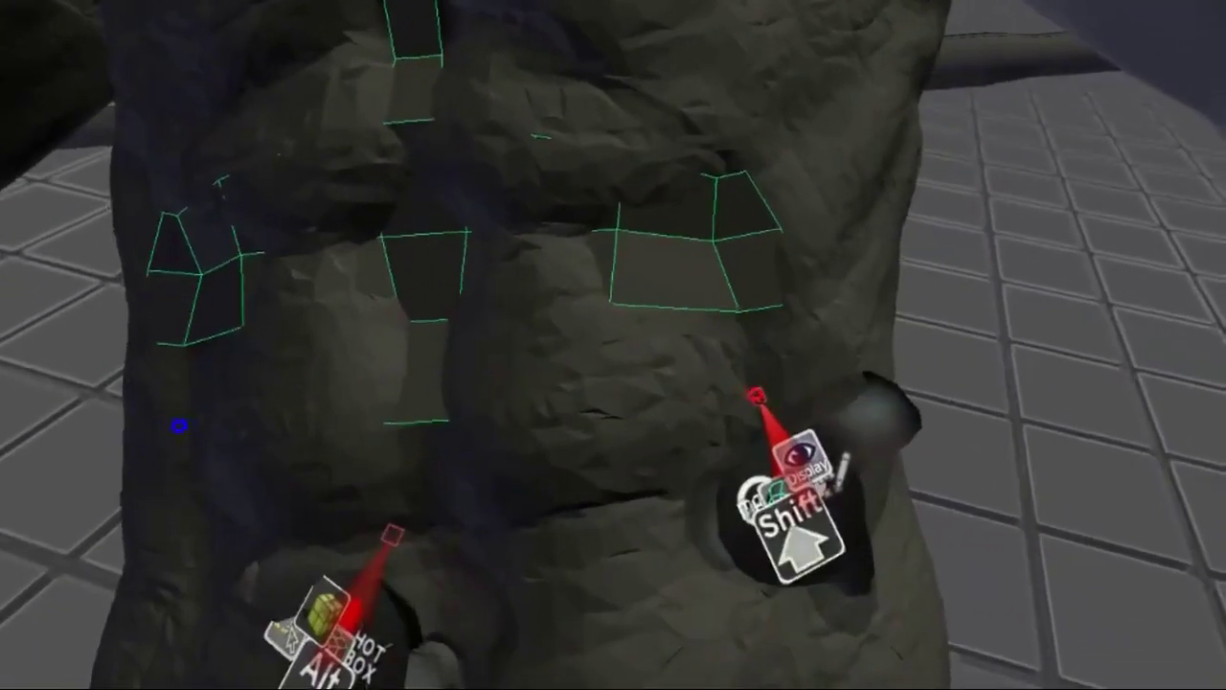
Step: Build mirrored strips of quads down the outer edges of the abdominal muscles toward the lower belly
{"action": "left_click", "coordinate": [801, 380]}
{"action": "left_click", "coordinate": [798, 383], "text": "shift"}
{"action": "left_click", "coordinate": [735, 368]}
{"action": "left_click", "coordinate": [801, 364]}
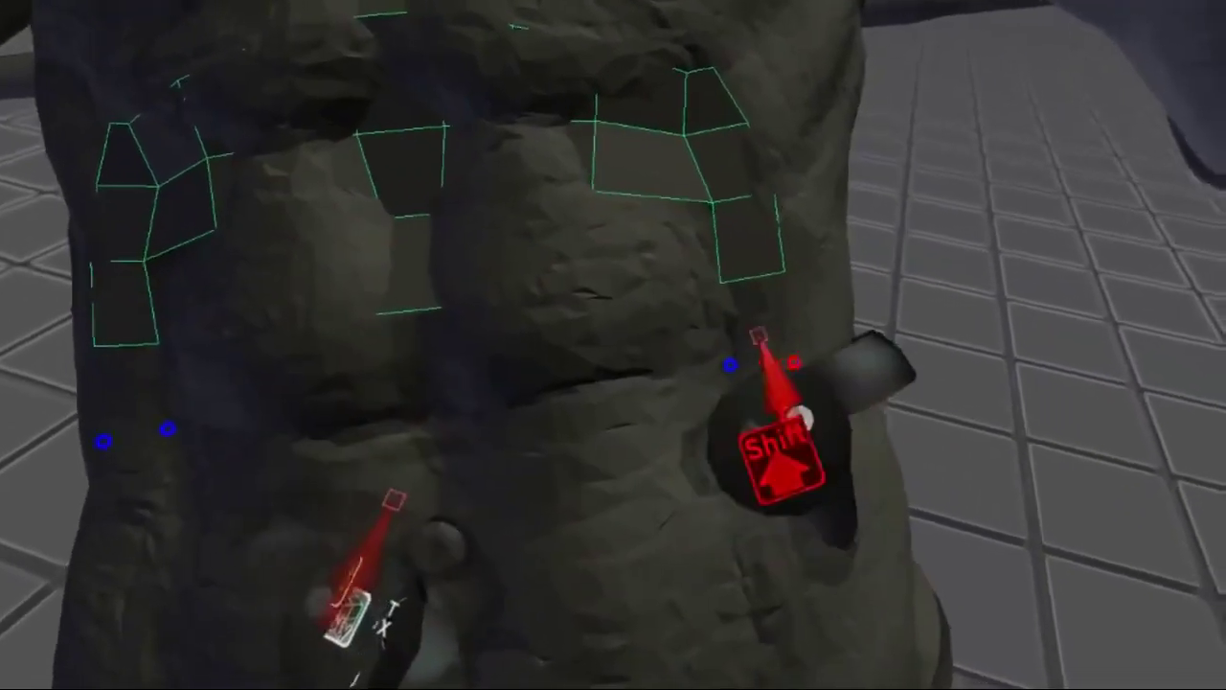
{"action": "left_click", "coordinate": [766, 341], "text": "shift"}
{"action": "left_click", "coordinate": [772, 362], "text": "shift"}
Step: Fill a second mirrored column of quads along the inner side of the outer abdominal strips
{"action": "left_click", "coordinate": [740, 378]}
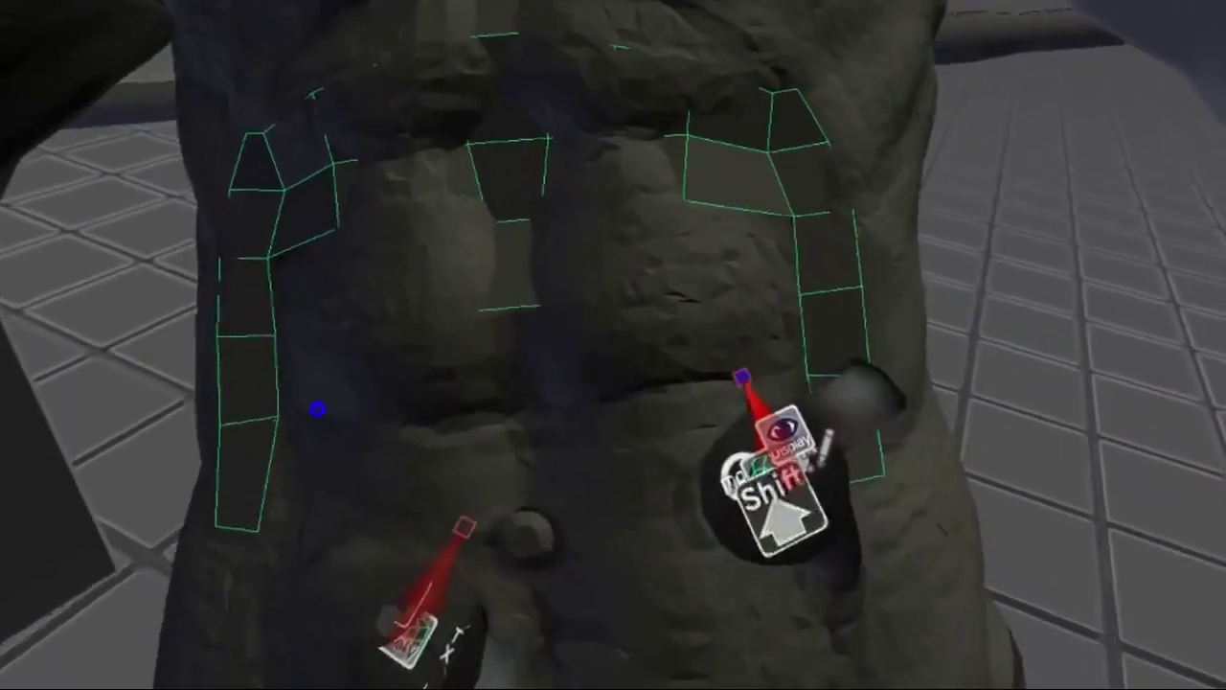
{"action": "left_click", "coordinate": [772, 340], "text": "shift"}
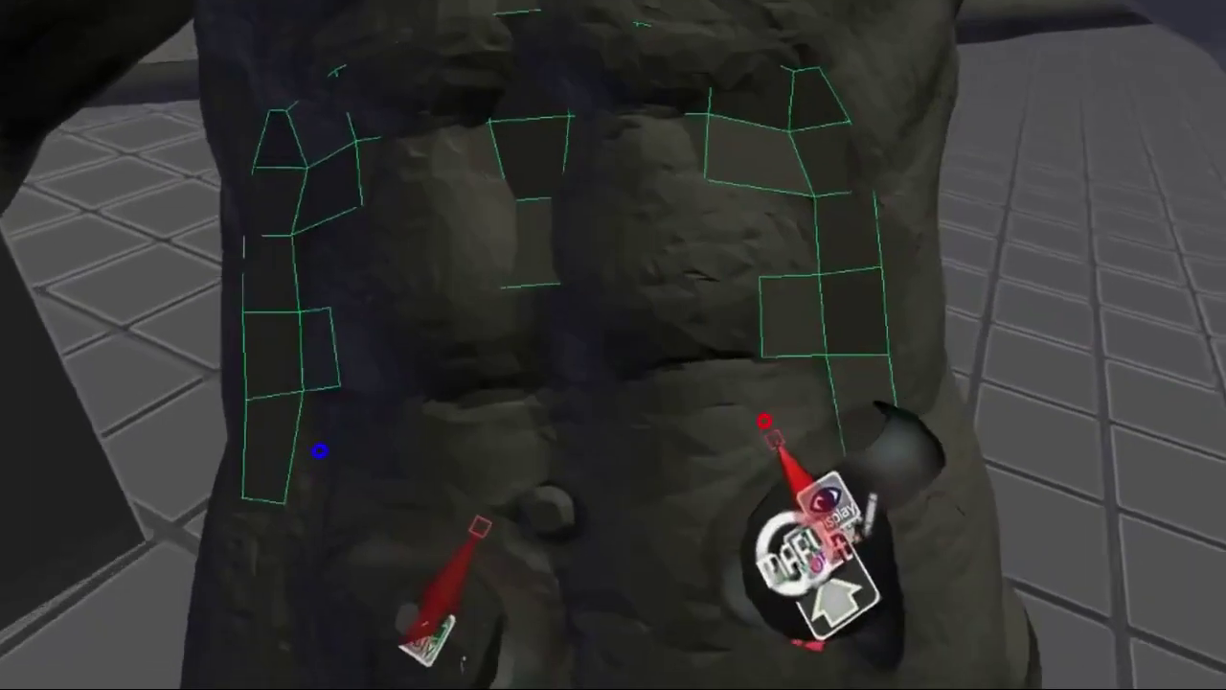
{"action": "left_click", "coordinate": [725, 445]}
{"action": "left_click", "coordinate": [778, 389], "text": "shift"}
{"action": "left_click", "coordinate": [824, 331], "text": "shift"}
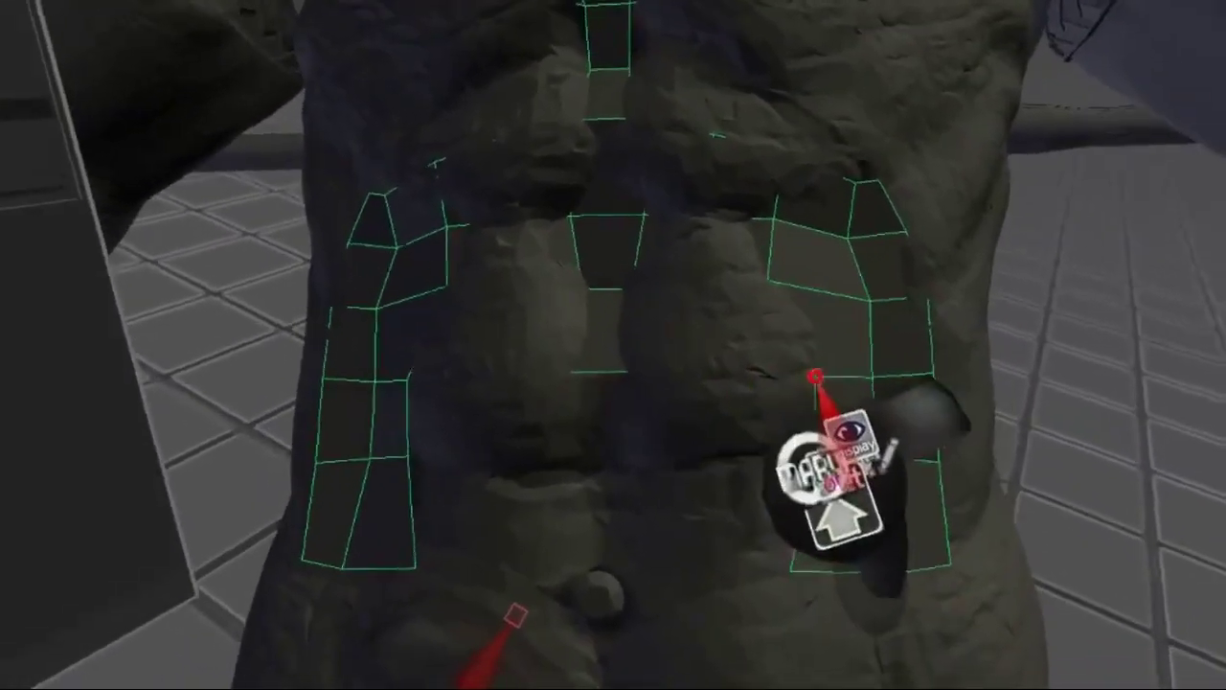
Step: Fill mirrored quads across the middle abdominal muscles between the midline strip and the side columns
{"action": "left_click", "coordinate": [772, 358]}
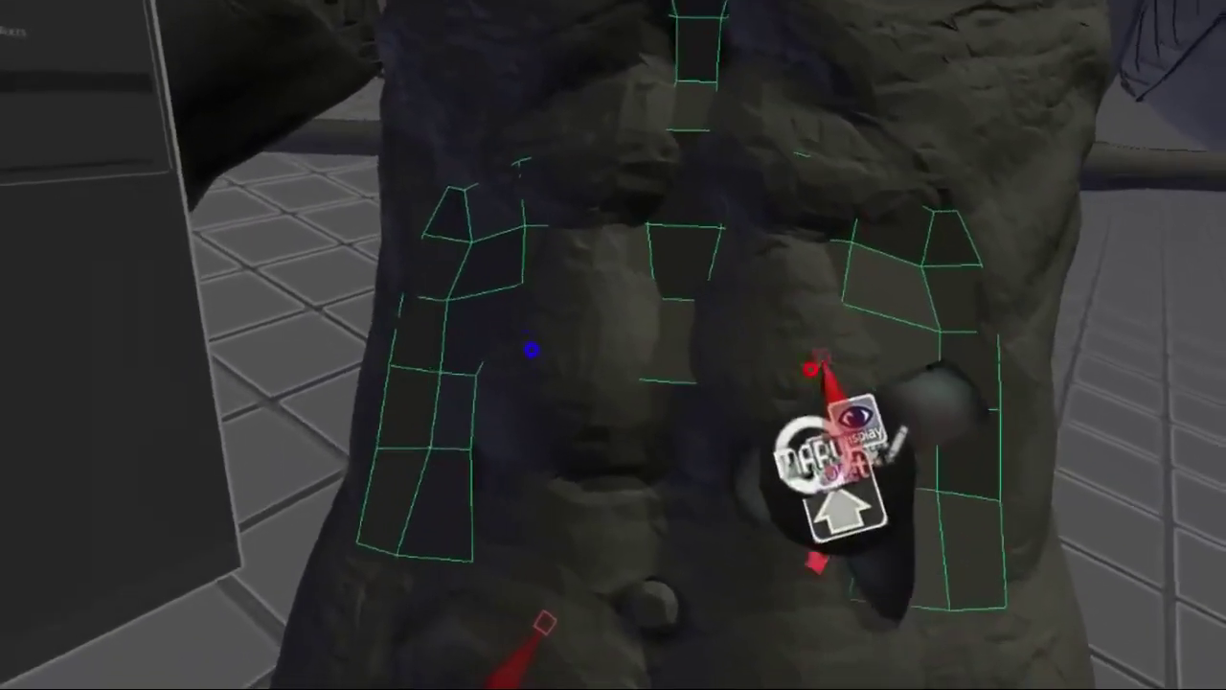
{"action": "left_click", "coordinate": [784, 337]}
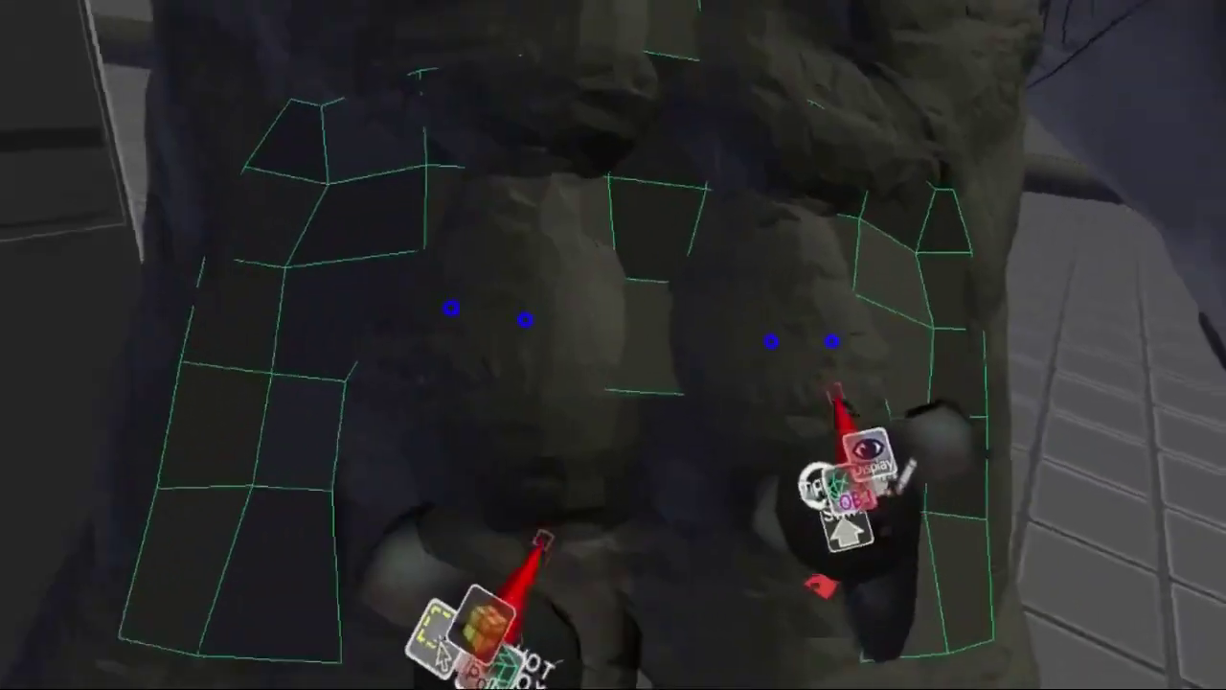
{"action": "left_click", "coordinate": [878, 351]}
{"action": "left_click_drag", "start_coordinate": [750, 370], "coordinate": [767, 361]}
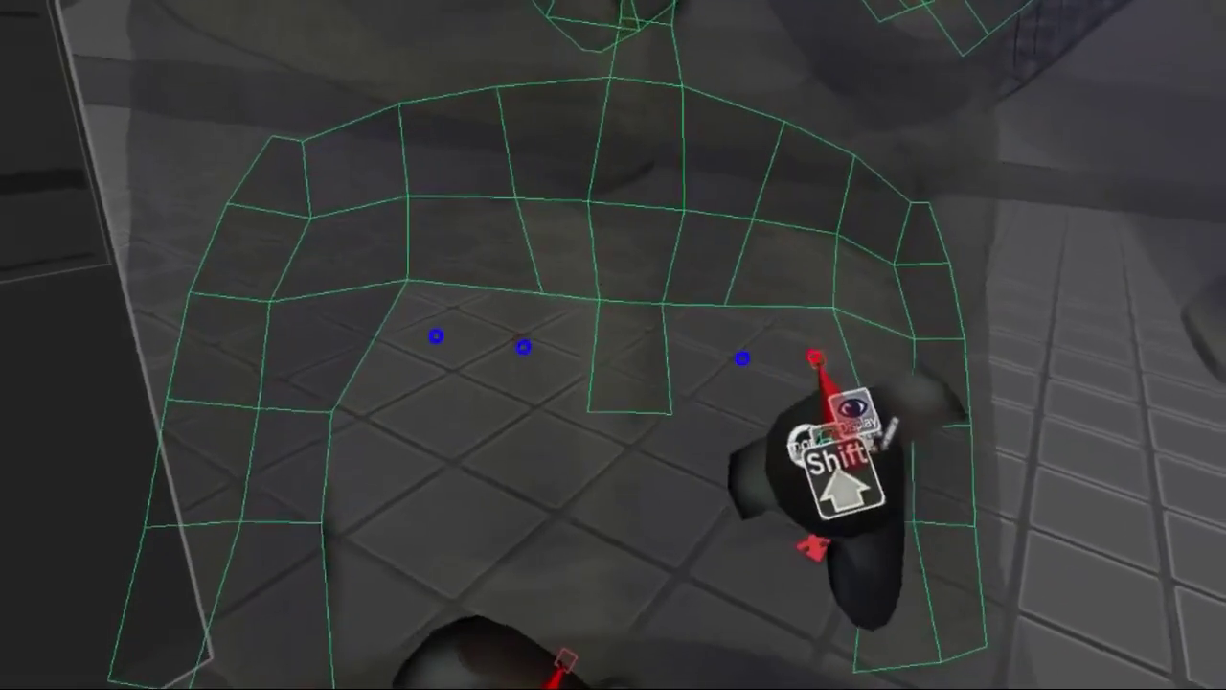
{"action": "left_click", "coordinate": [736, 335], "text": "shift"}
{"action": "left_click", "coordinate": [744, 375]}
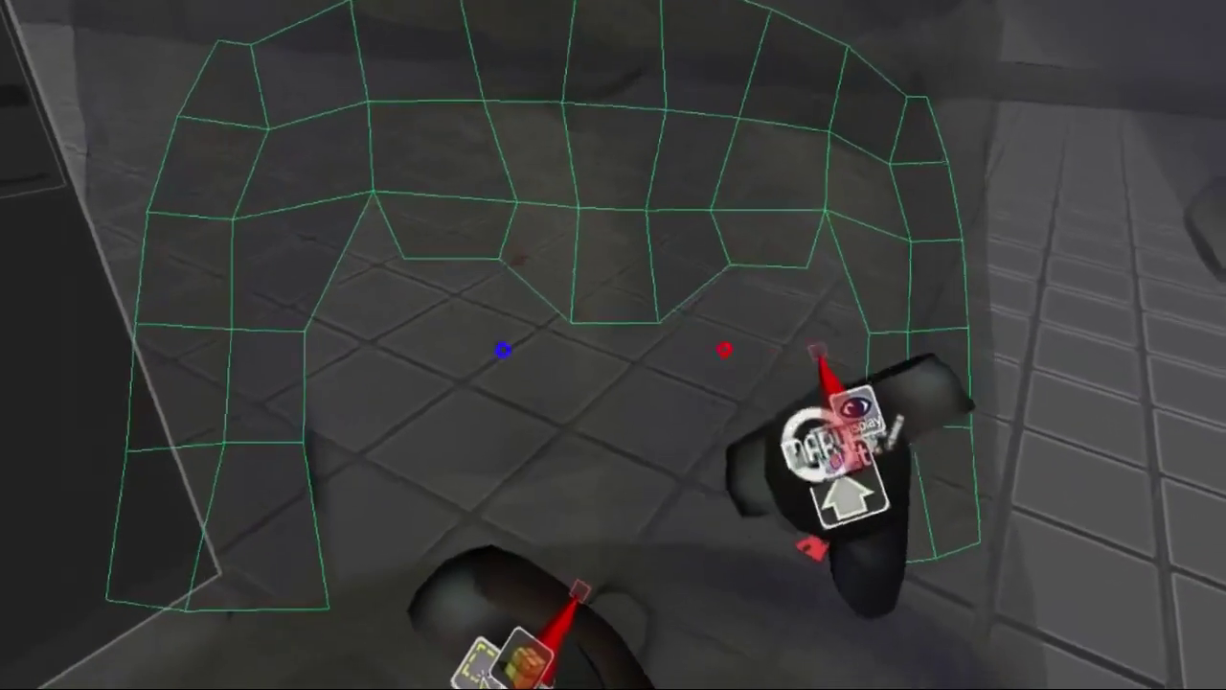
{"action": "left_click", "coordinate": [712, 376]}
{"action": "left_click", "coordinate": [736, 318], "text": "shift"}
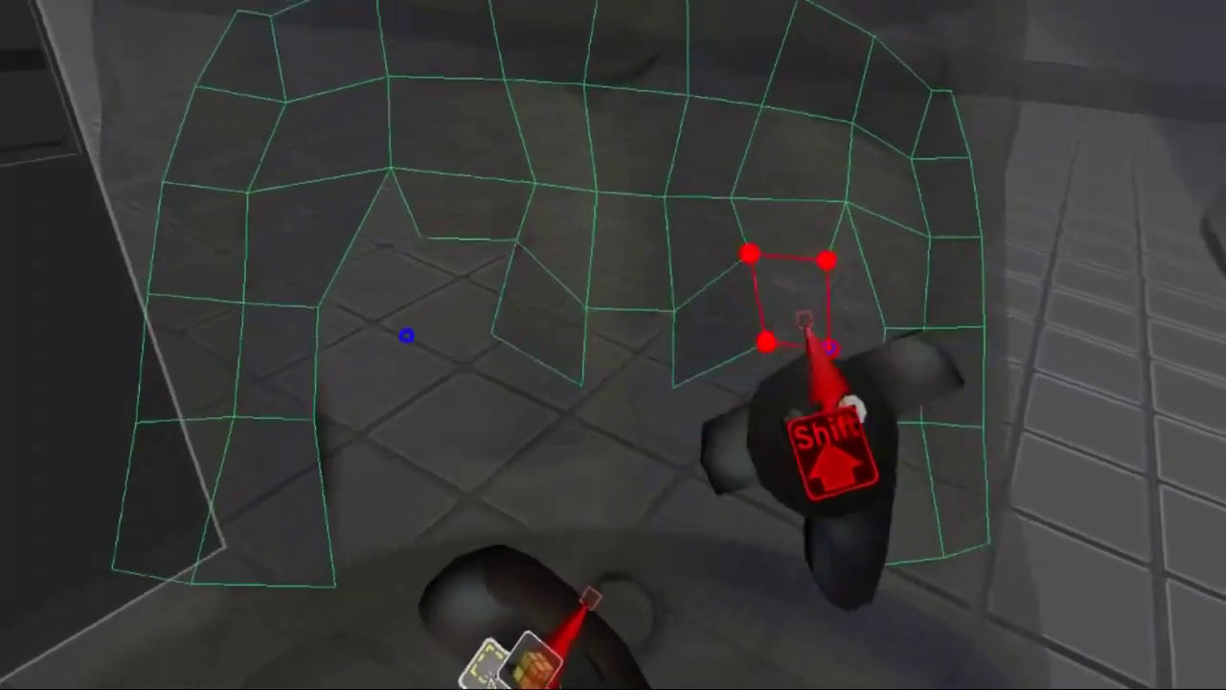
{"action": "left_click", "coordinate": [800, 324], "text": "shift"}
{"action": "left_click", "coordinate": [764, 314], "text": "shift"}
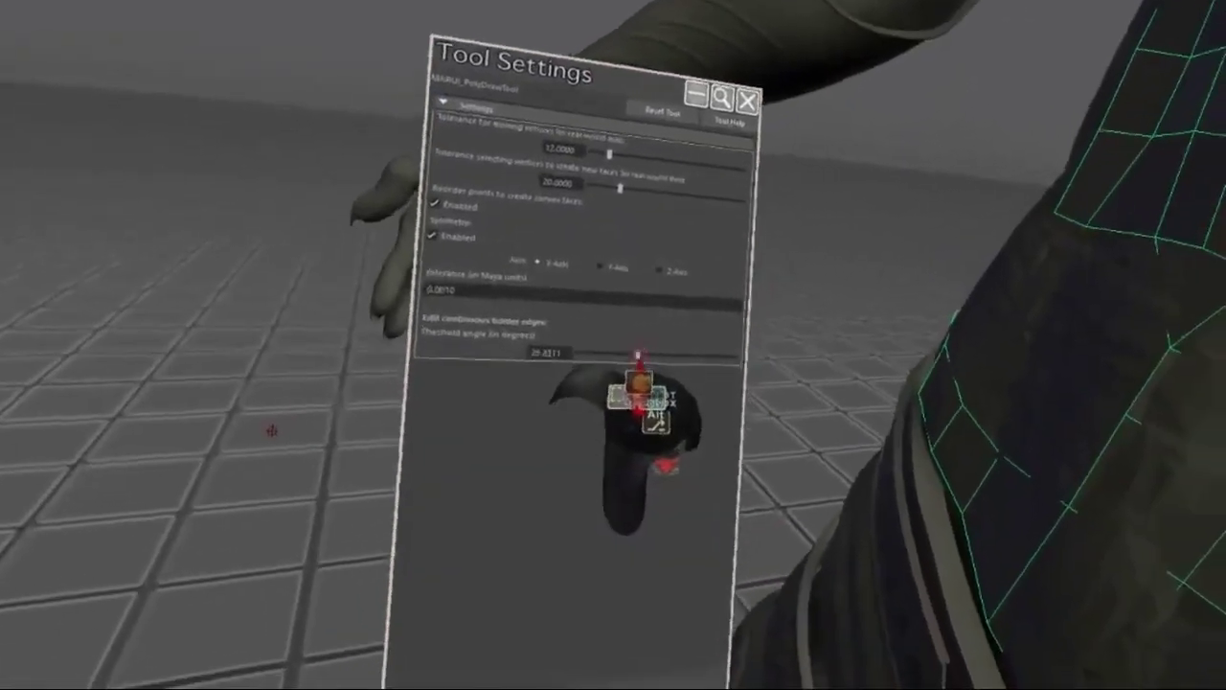
Step: Extend the border edges above the belt upward and fill quads along the flank beside the ribs
{"action": "key", "text": "shift"}
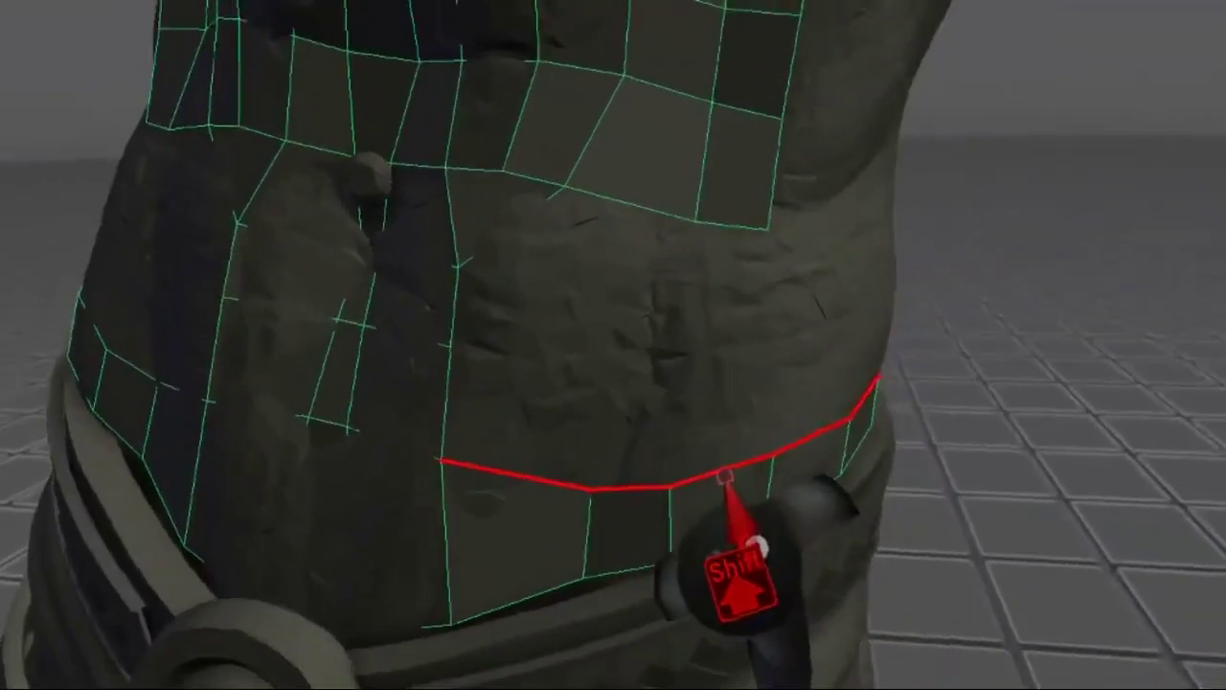
{"action": "left_click_drag", "start_coordinate": [788, 446], "coordinate": [873, 374], "text": "shift"}
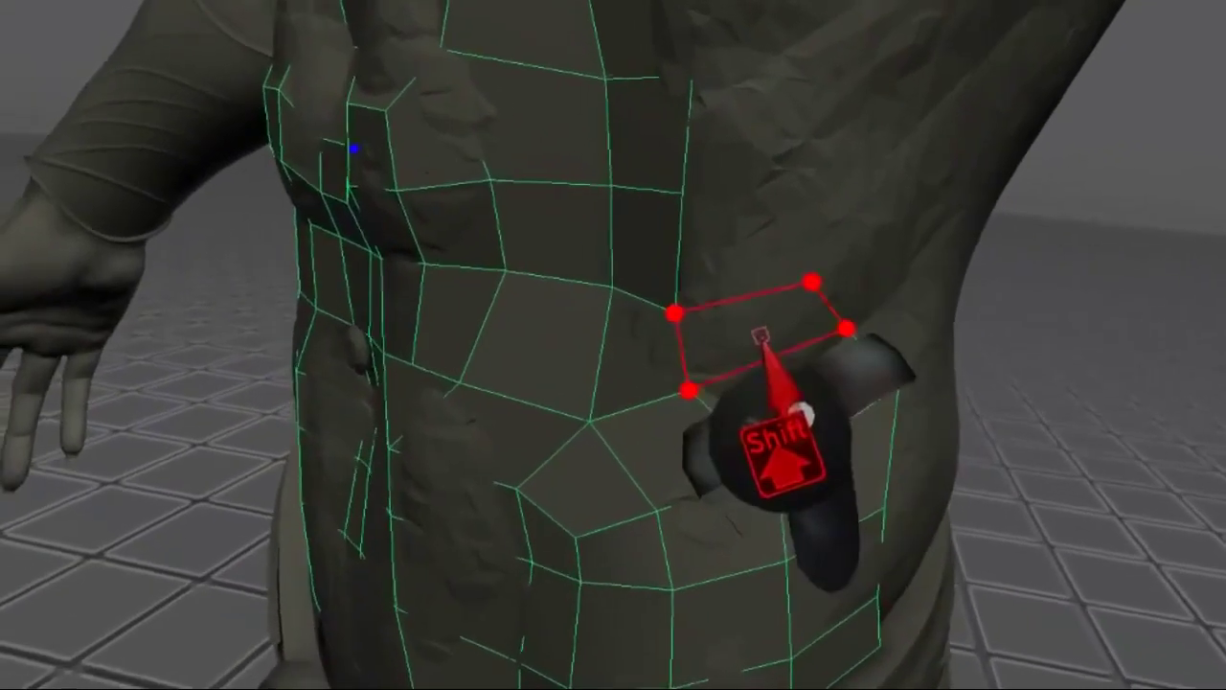
{"action": "left_click", "coordinate": [763, 335]}
{"action": "left_click", "coordinate": [821, 298]}
{"action": "left_click", "coordinate": [853, 271]}
{"action": "left_click", "coordinate": [882, 222]}
{"action": "left_click", "coordinate": [883, 175]}
{"action": "left_click", "coordinate": [839, 226]}
{"action": "left_click", "coordinate": [837, 284]}
{"action": "left_click", "coordinate": [826, 350]}
Step: Extend the flank's vertical border edges from the belt to the ribs around toward the back
{"action": "left_click_drag", "start_coordinate": [805, 381], "coordinate": [785, 333]}
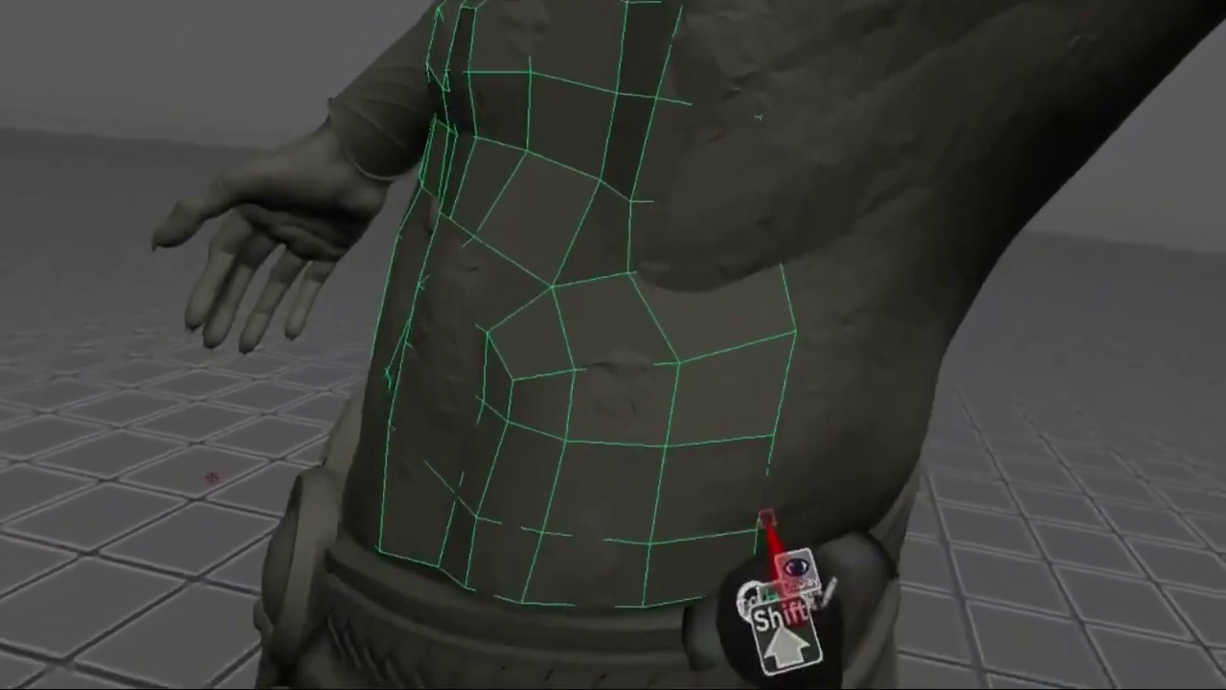
{"action": "left_click_drag", "start_coordinate": [758, 578], "coordinate": [801, 654]}
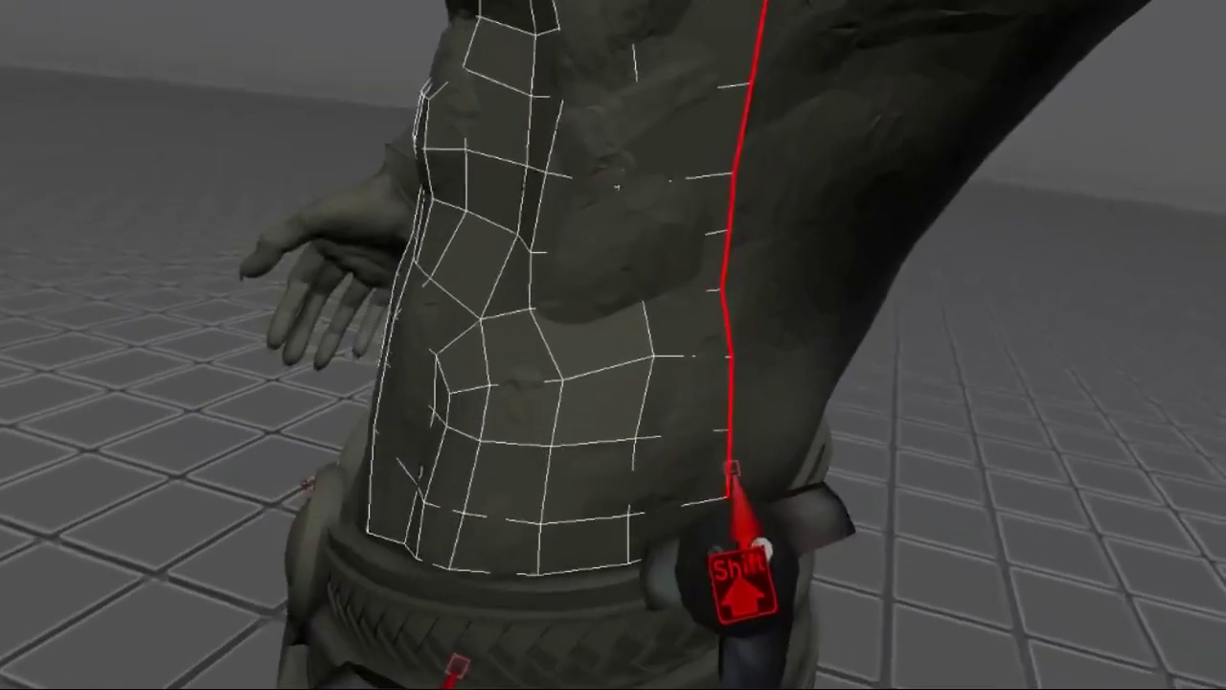
{"action": "left_click_drag", "start_coordinate": [734, 471], "coordinate": [762, 531], "text": "shift"}
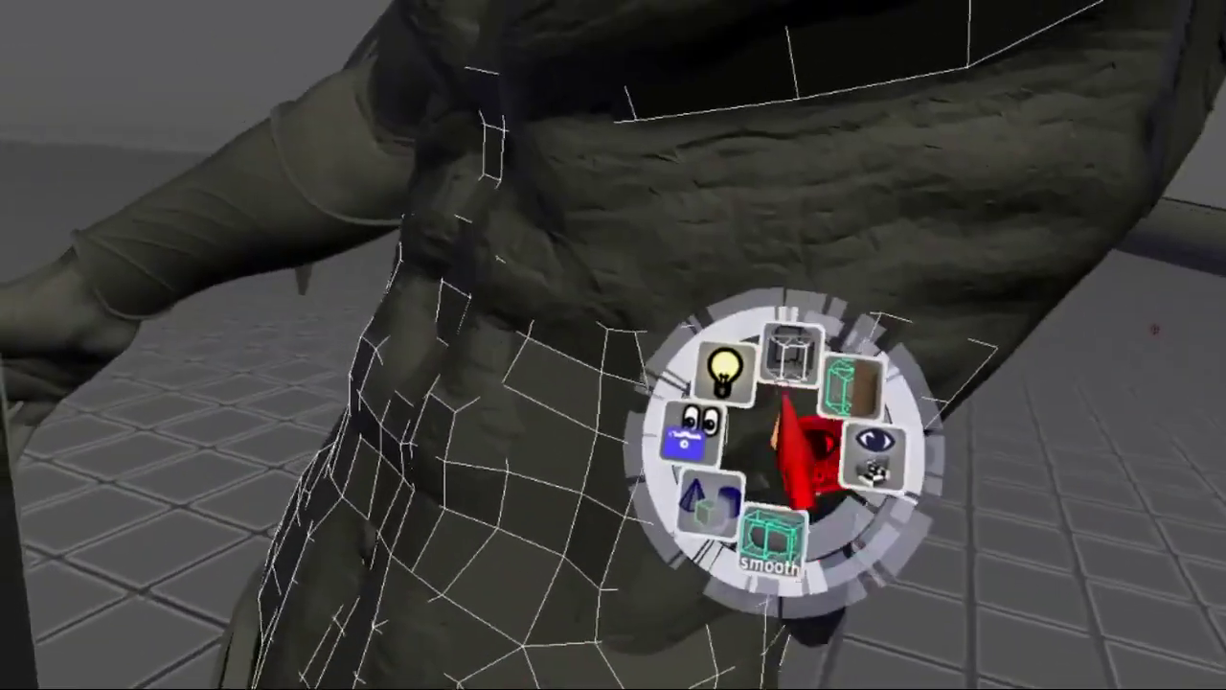
Step: Switch to see-through display and place points for quads between the upper abdomen and the chest's lower border
{"action": "left_click", "coordinate": [794, 431]}
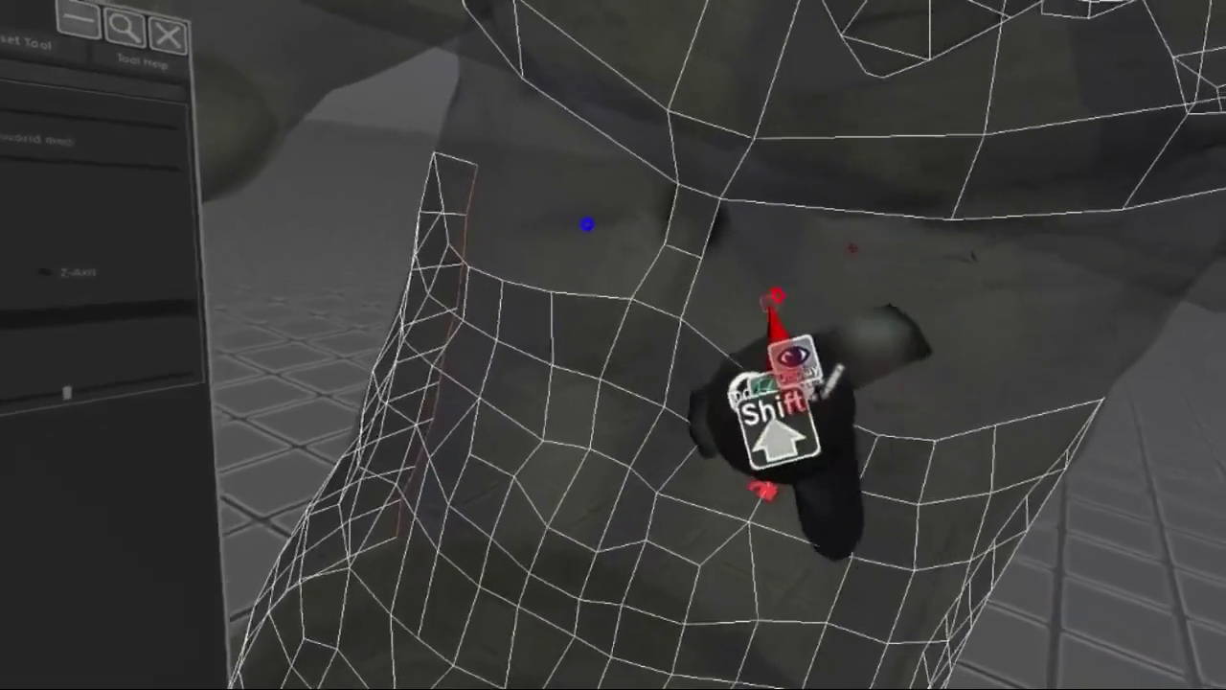
{"action": "left_click", "coordinate": [816, 282], "text": "shift"}
{"action": "left_click", "coordinate": [753, 347], "text": "shift"}
{"action": "left_click_drag", "start_coordinate": [899, 341], "coordinate": [942, 328], "text": "shift"}
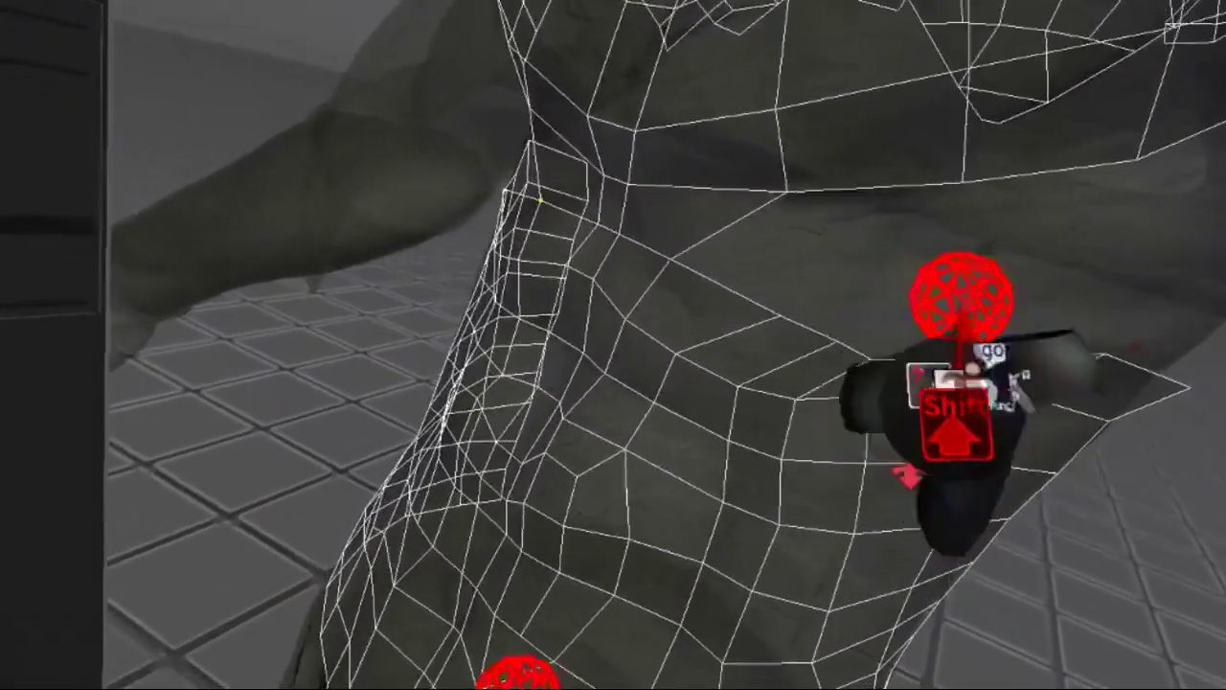
Step: Fill quads across the ribs to join the flank mesh to the chest border toward the armpit
{"action": "left_click", "coordinate": [810, 313]}
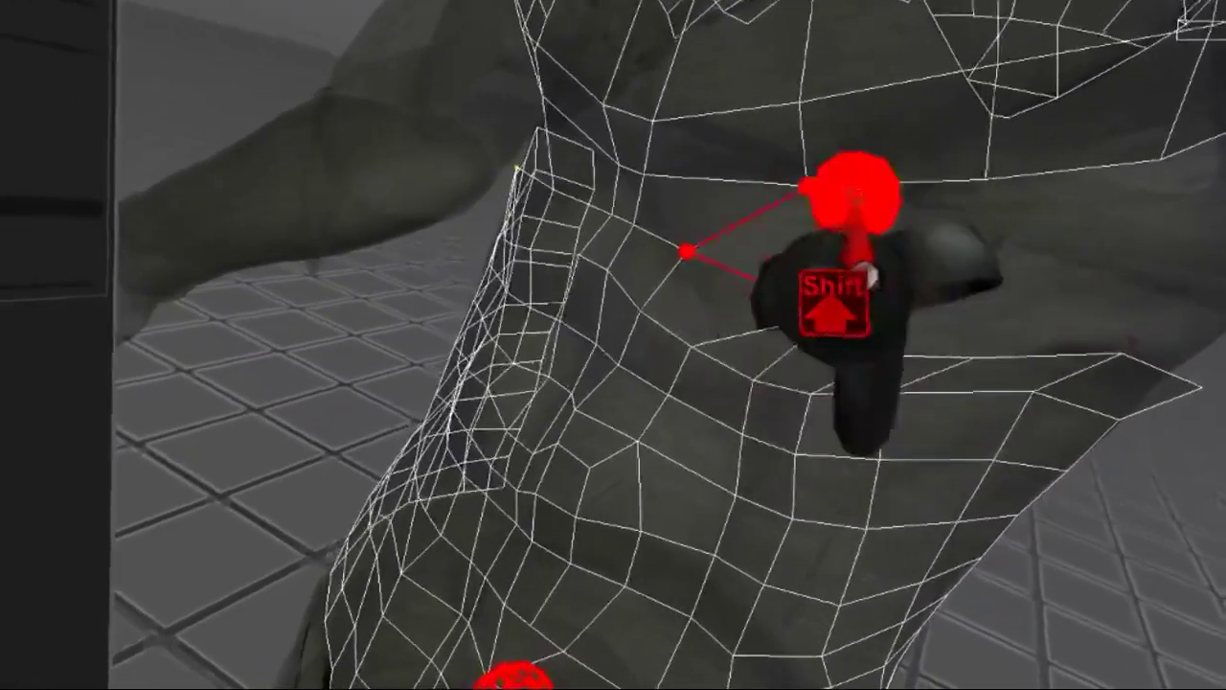
{"action": "left_click", "coordinate": [907, 194]}
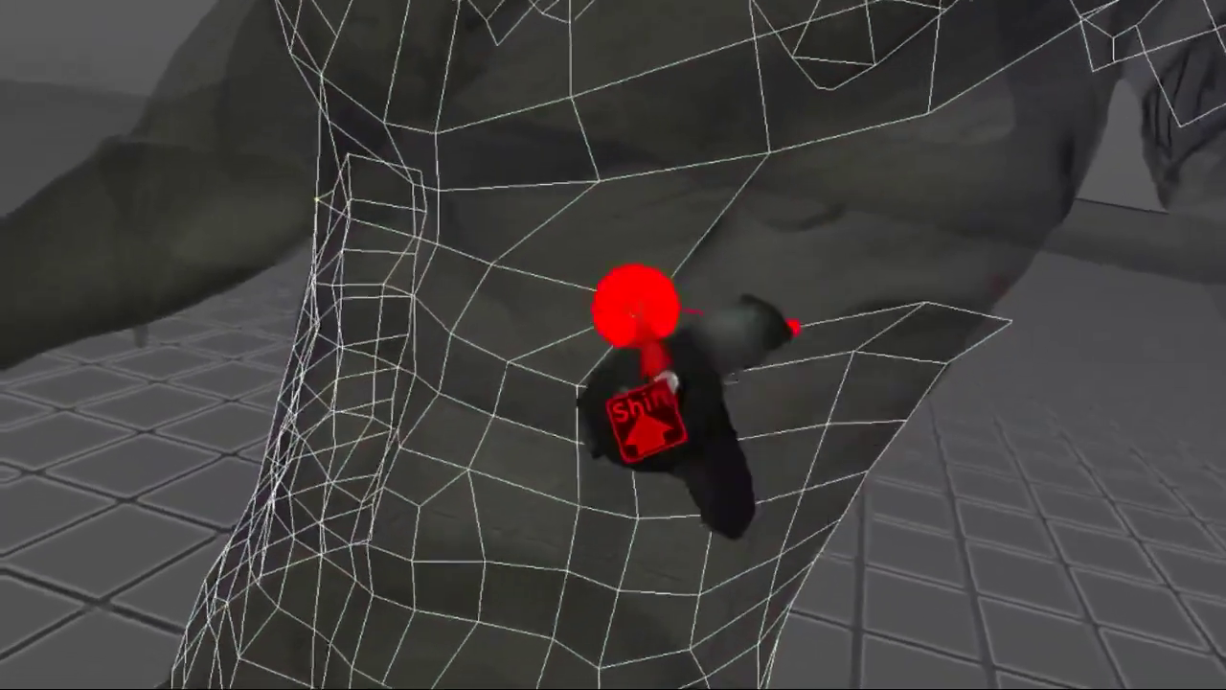
{"action": "left_click_drag", "start_coordinate": [657, 281], "coordinate": [843, 322], "text": "shift"}
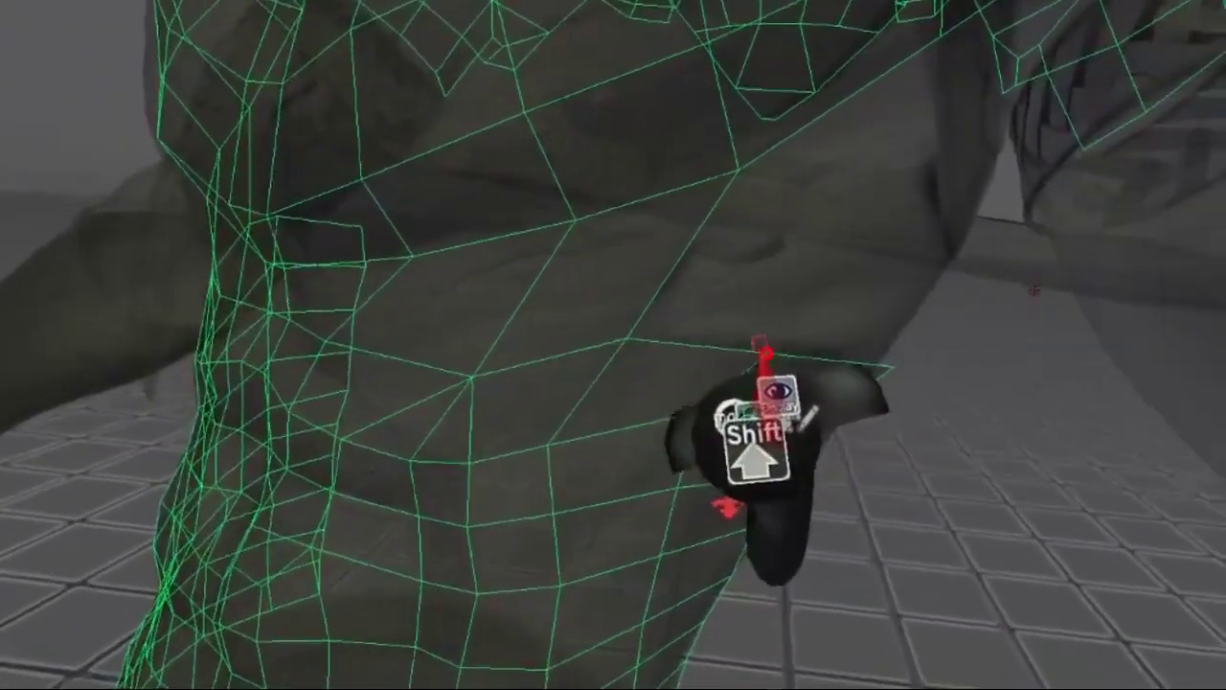
{"action": "left_click", "coordinate": [753, 255], "text": "shift"}
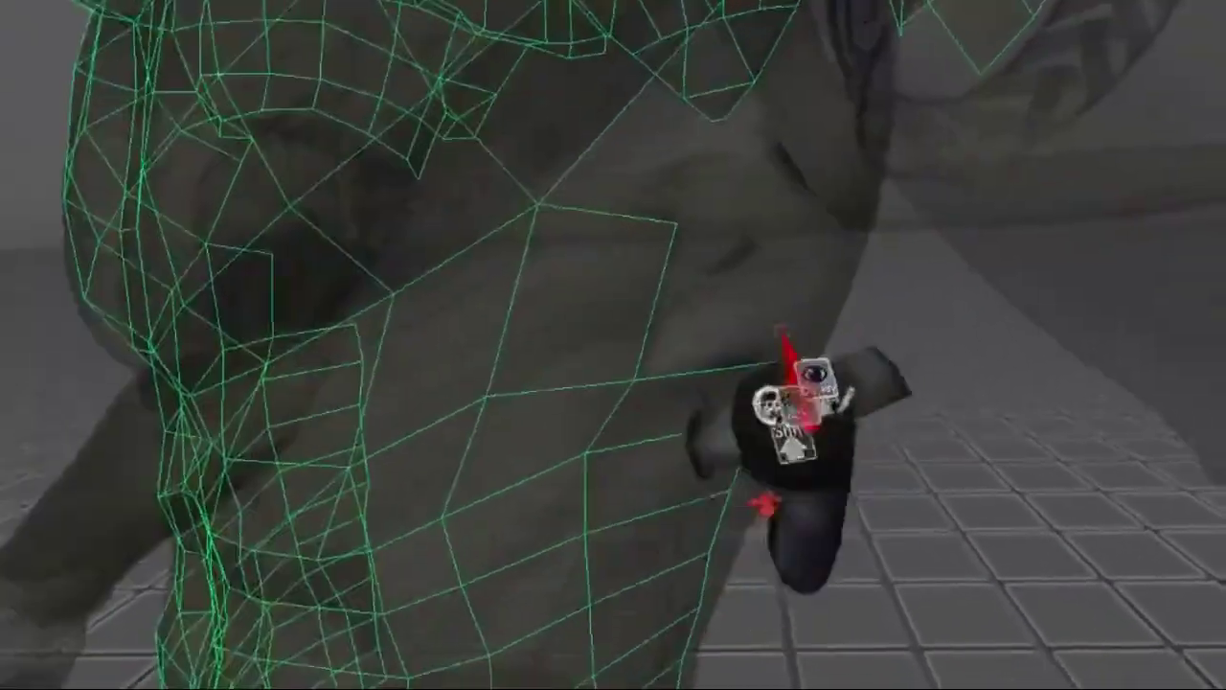
{"action": "left_click", "coordinate": [749, 318], "text": "shift"}
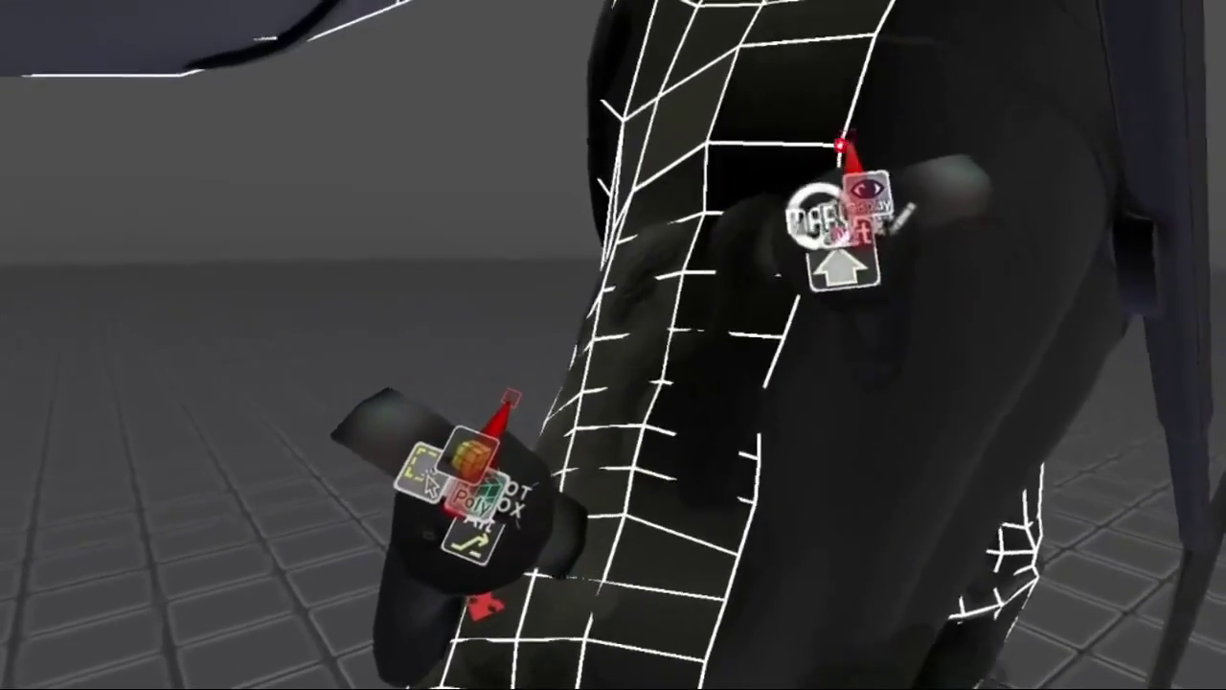
Step: Close the mesh at the upper side of the back and extend its vertical border edges toward the spine
{"action": "left_click", "coordinate": [738, 150]}
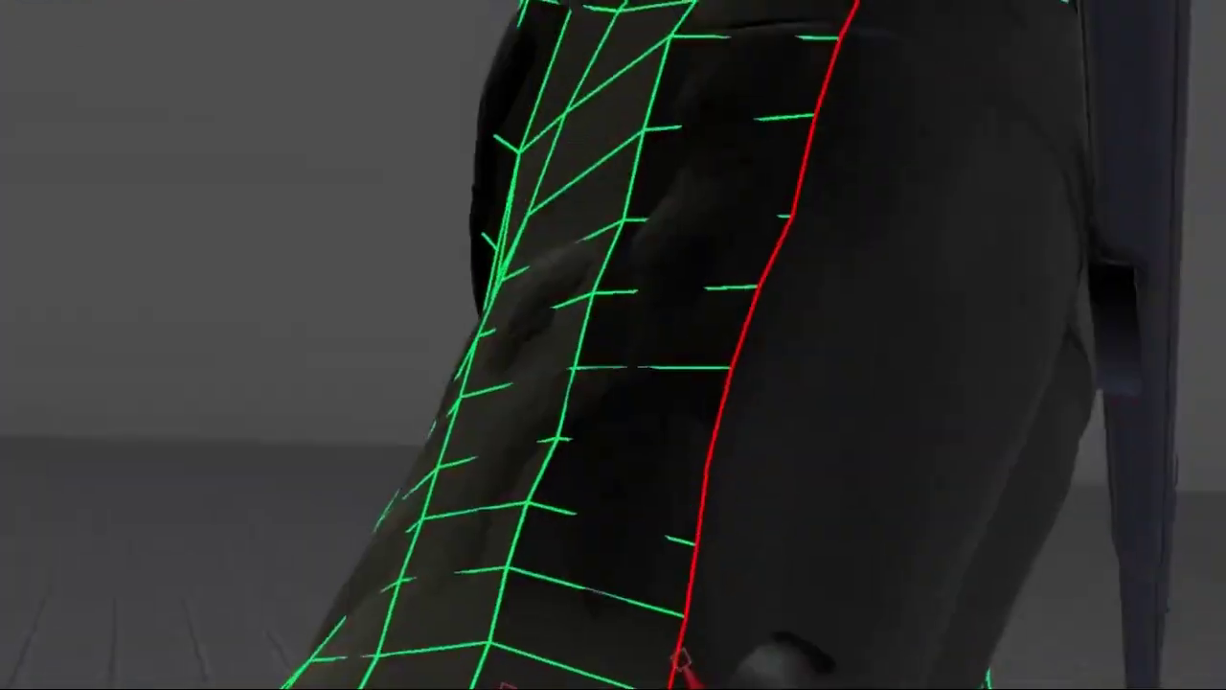
{"action": "left_click_drag", "start_coordinate": [684, 665], "coordinate": [807, 350]}
{"action": "left_click", "coordinate": [677, 287]}
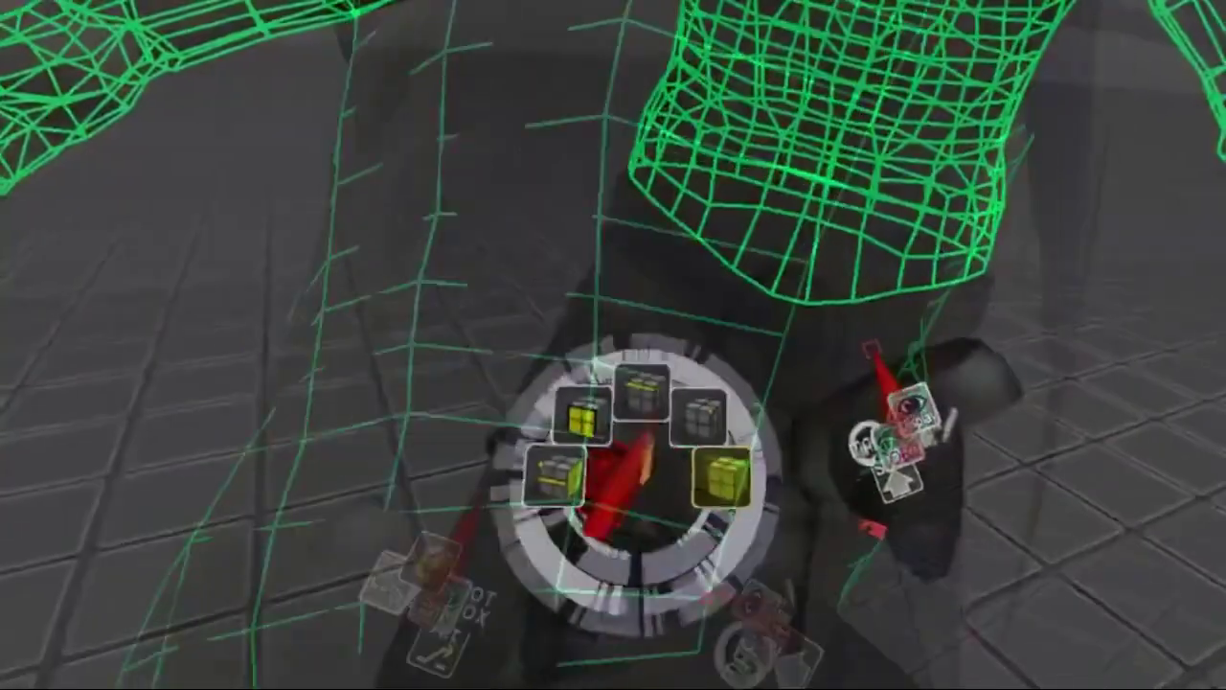
Step: Select the whole open edge loop along the torso mesh's lower border
{"action": "left_click", "coordinate": [652, 435]}
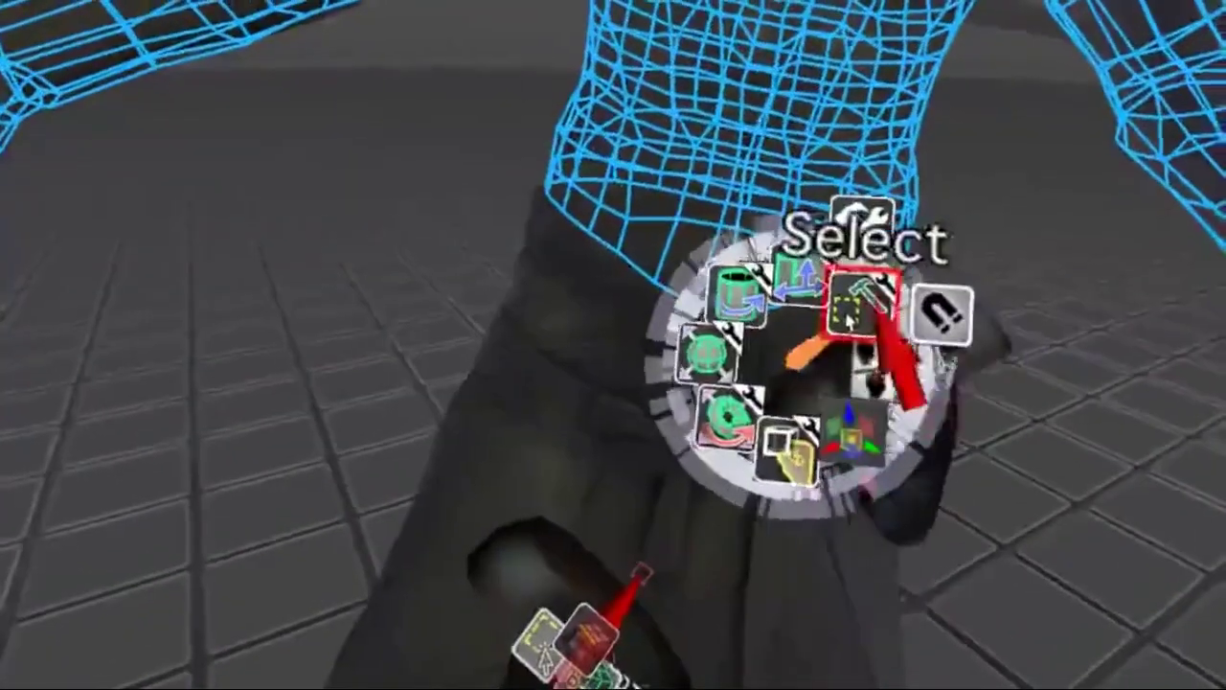
{"action": "left_click", "coordinate": [870, 301]}
{"action": "left_click", "coordinate": [709, 411]}
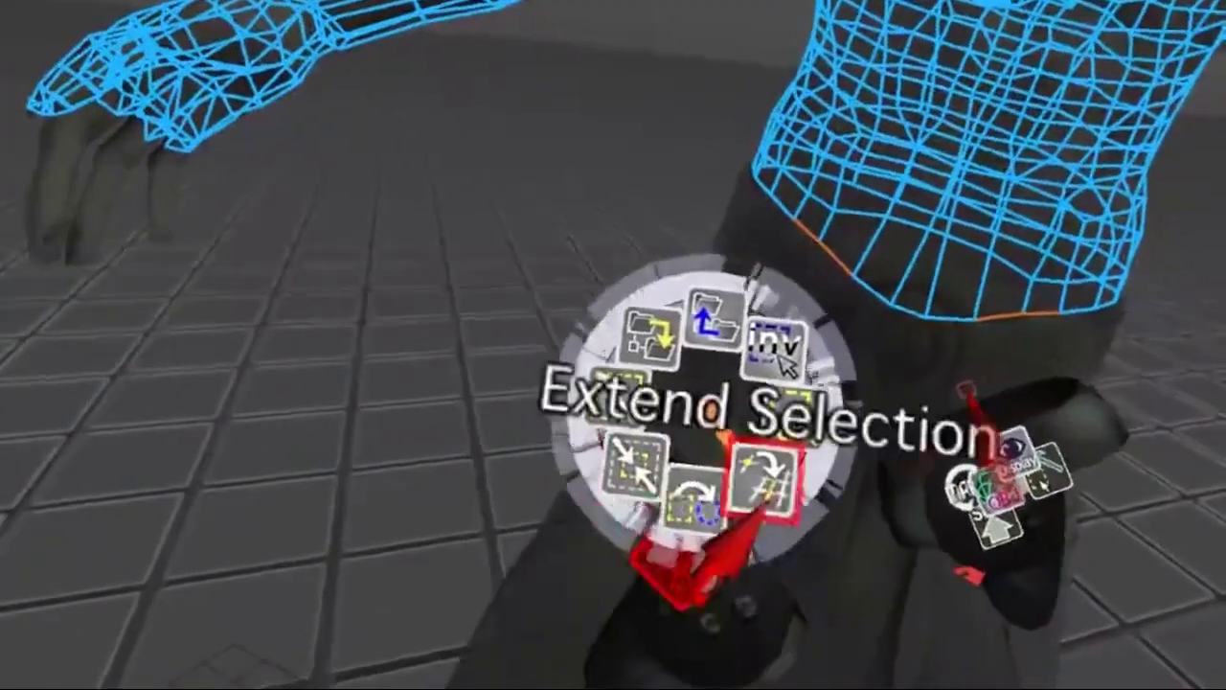
{"action": "left_click", "coordinate": [766, 484]}
{"action": "left_click", "coordinate": [700, 488]}
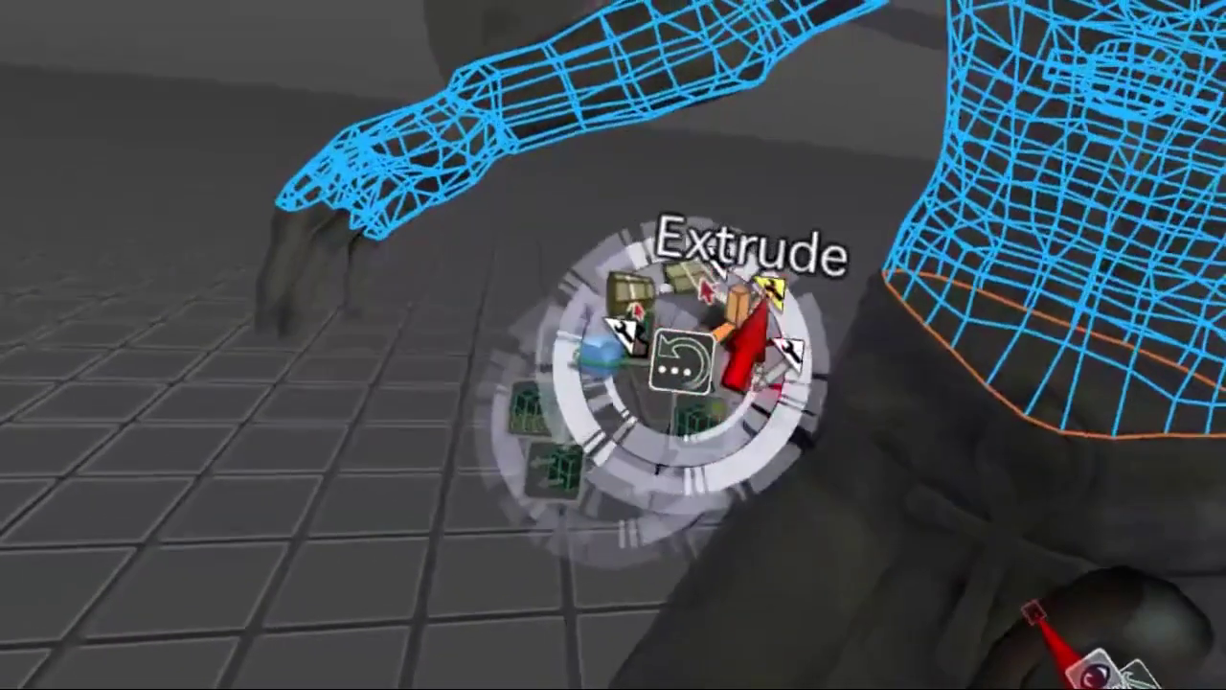
Step: Extrude the lower border loop in further rows down over the skirt
{"action": "left_click", "coordinate": [757, 290]}
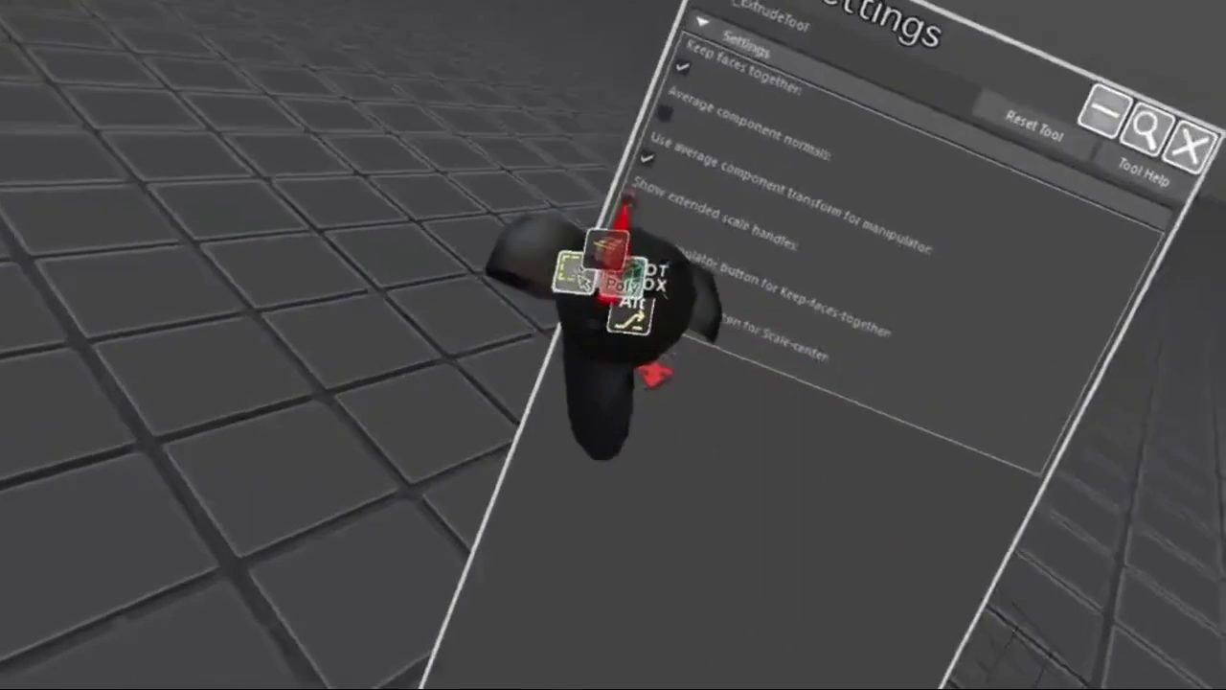
{"action": "left_click", "coordinate": [623, 199]}
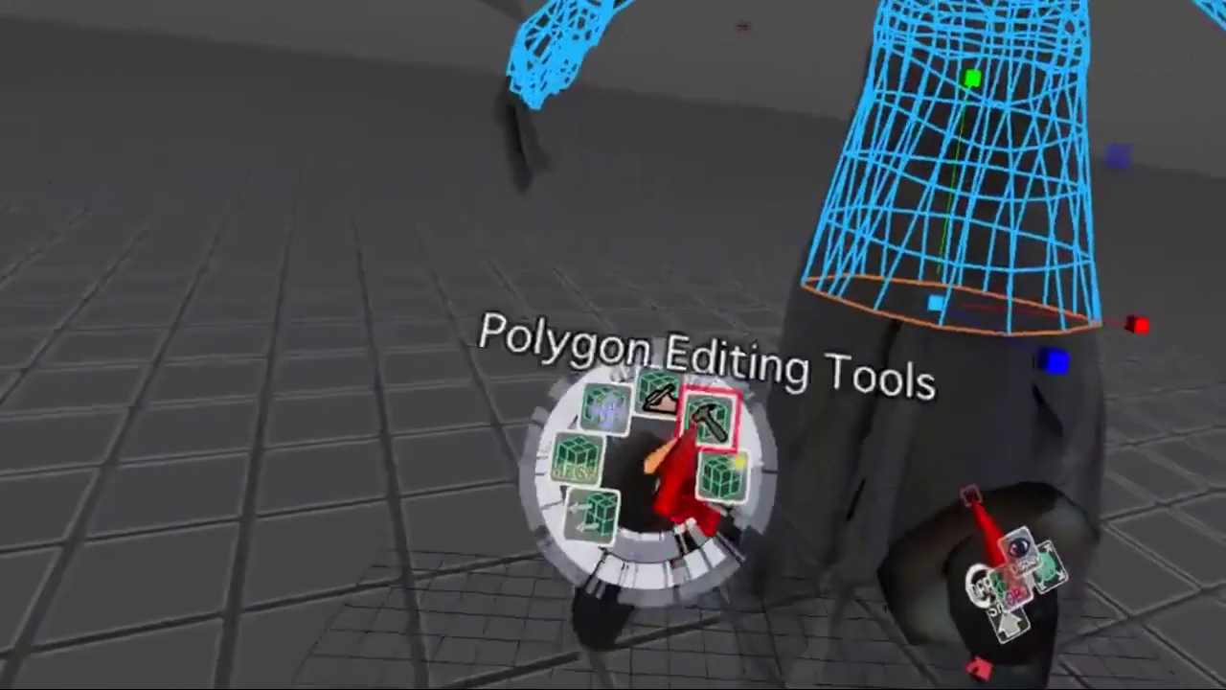
{"action": "left_click", "coordinate": [709, 412]}
{"action": "left_click", "coordinate": [709, 378]}
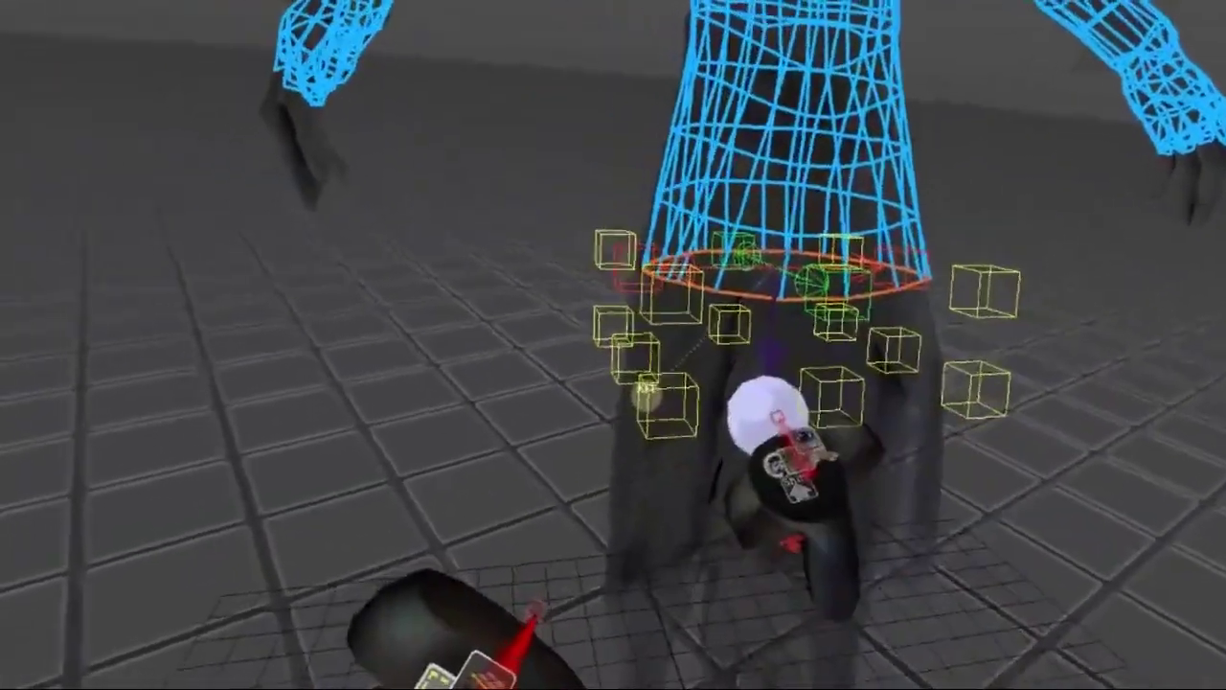
{"action": "left_click_drag", "start_coordinate": [778, 417], "coordinate": [775, 493]}
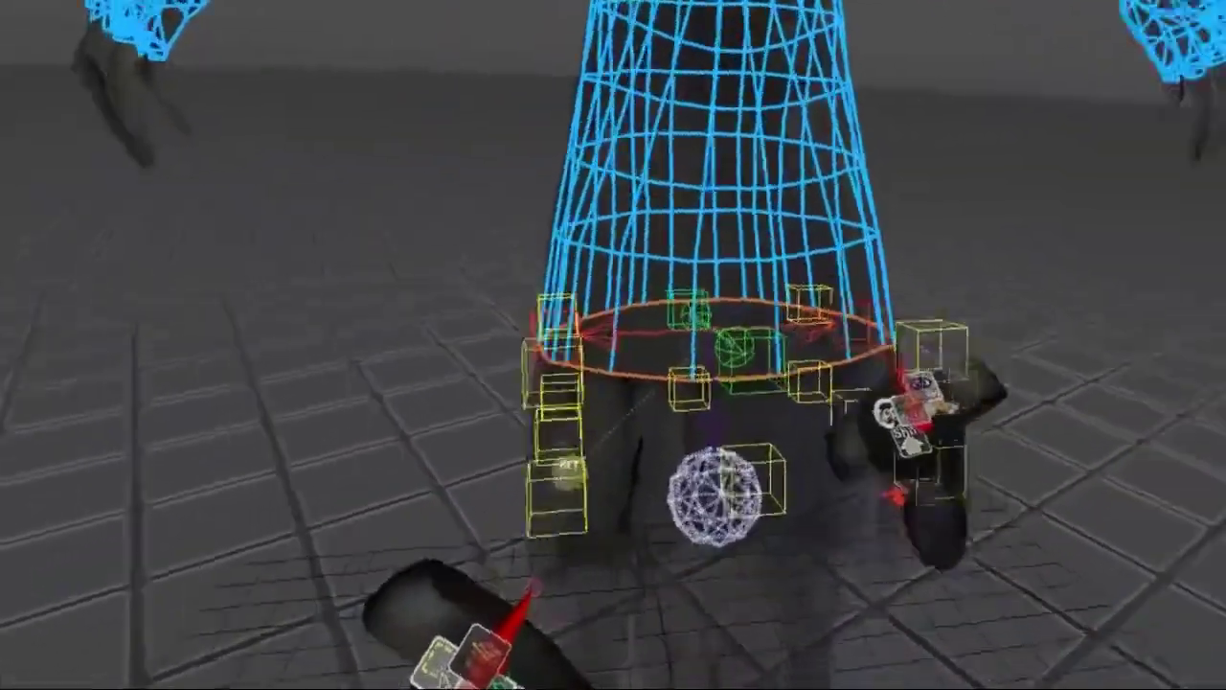
Step: Adjust the extruded border loop's placement and shape to follow the sculpted skirt from all sides
{"action": "middle_click_drag", "start_coordinate": [886, 352], "coordinate": [833, 358]}
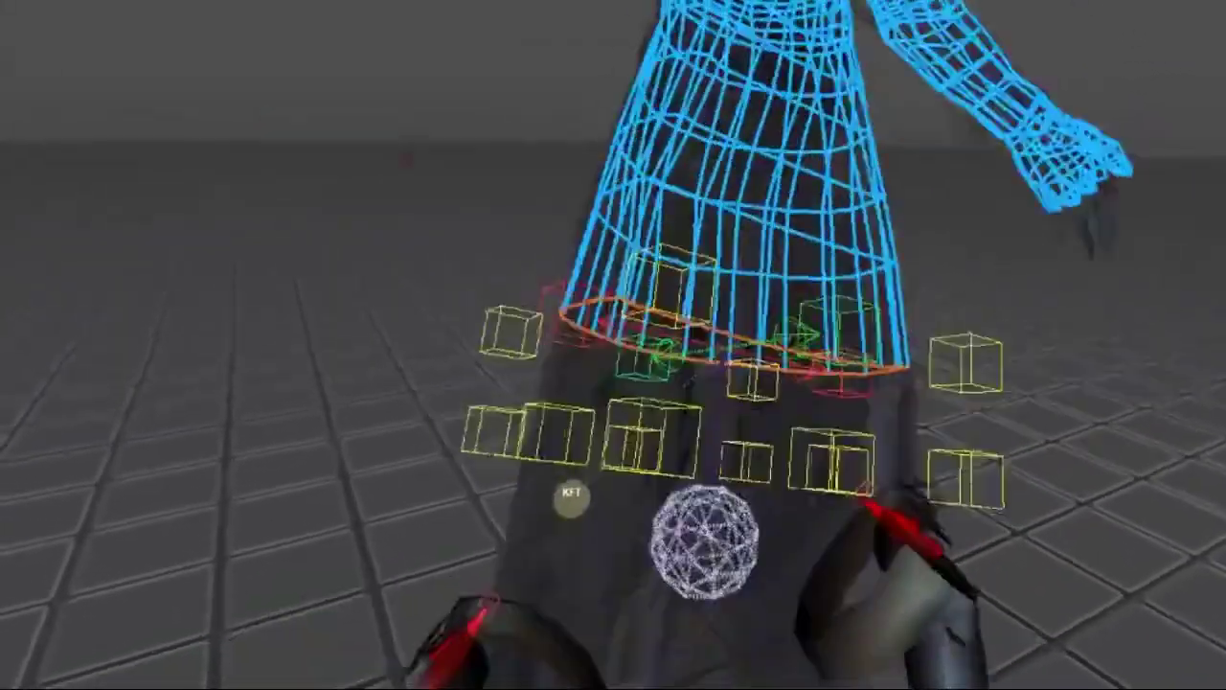
{"action": "middle_click_drag", "start_coordinate": [867, 500], "coordinate": [755, 563]}
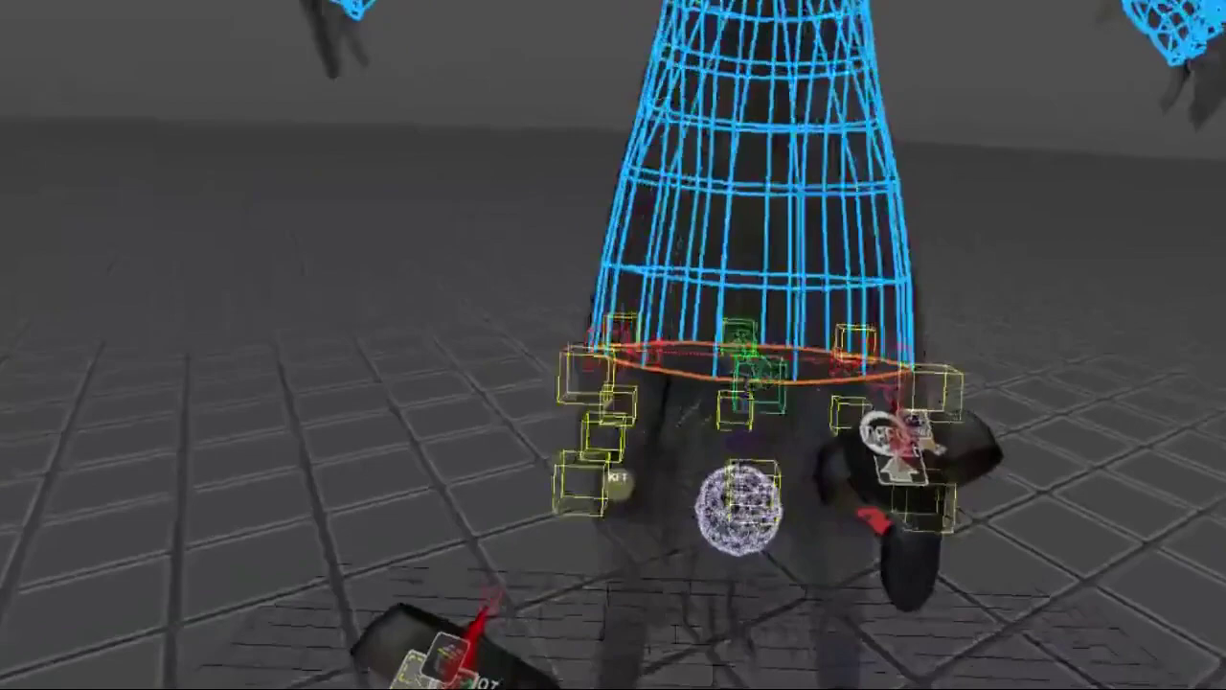
{"action": "middle_click_drag", "start_coordinate": [890, 452], "coordinate": [778, 371]}
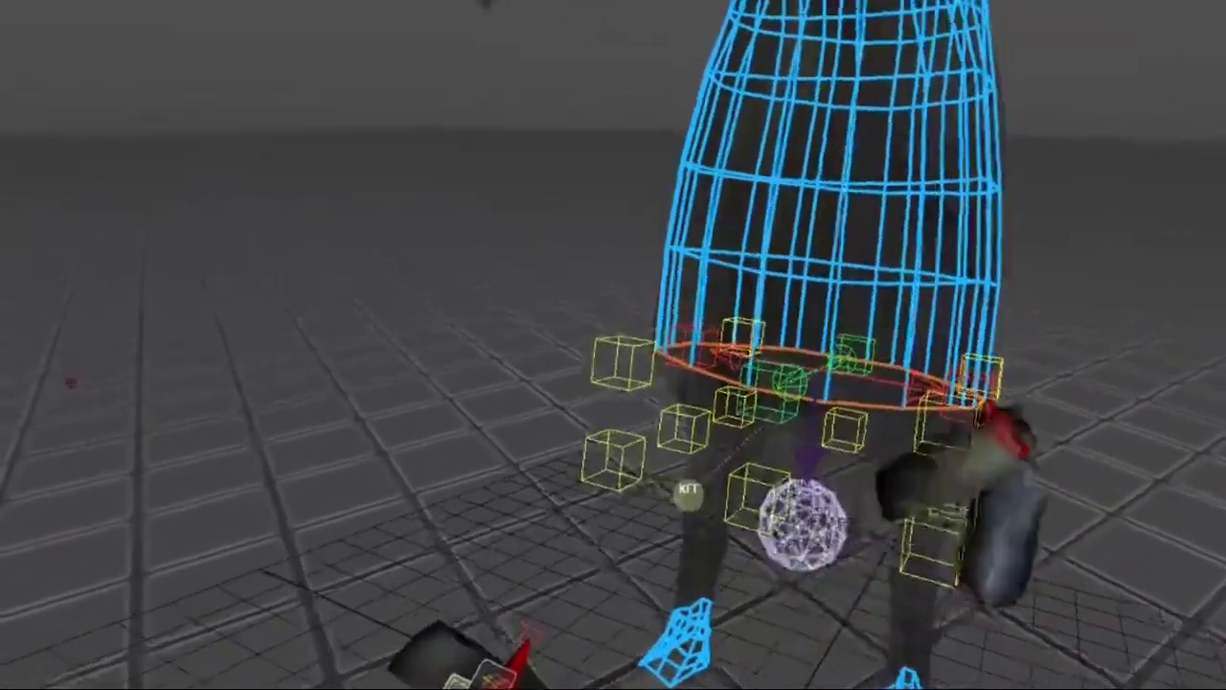
{"action": "middle_click_drag", "start_coordinate": [1006, 429], "coordinate": [883, 437]}
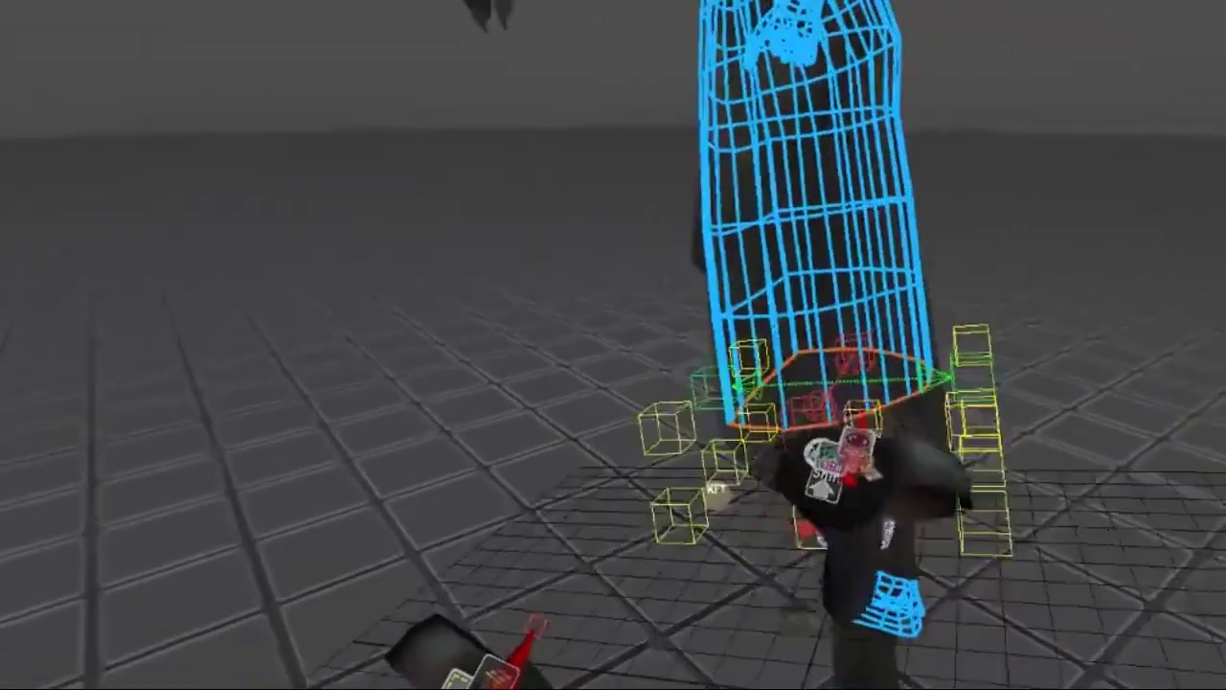
{"action": "middle_click_drag", "start_coordinate": [790, 462], "coordinate": [887, 441]}
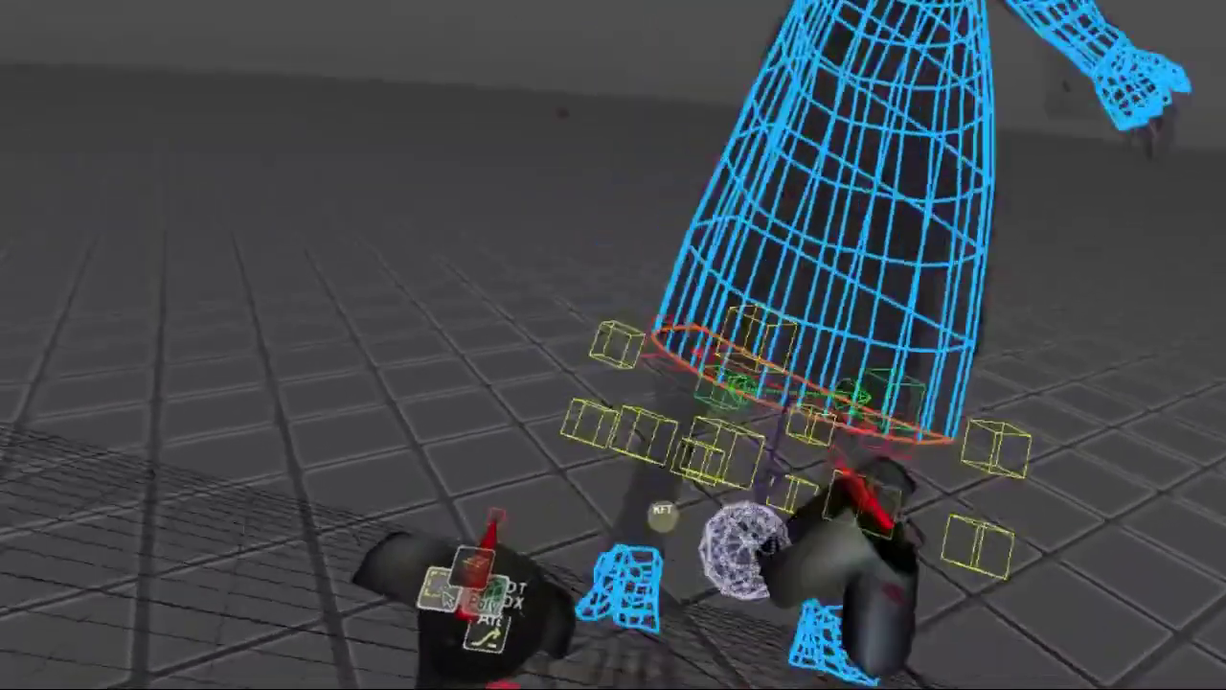
{"action": "middle_click_drag", "start_coordinate": [839, 462], "coordinate": [832, 473]}
Step: Extrude another row from the skirt's lower border loop toward the knees
{"action": "left_click", "coordinate": [602, 536]}
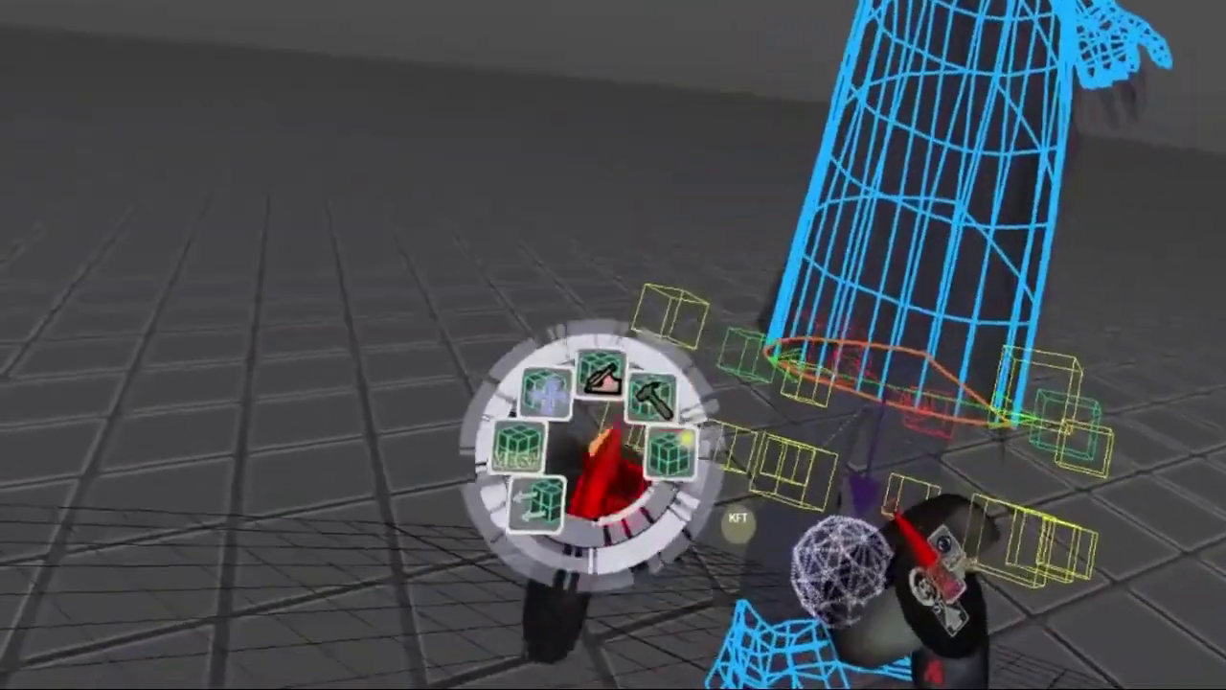
{"action": "left_click", "coordinate": [652, 401]}
{"action": "left_click", "coordinate": [724, 407]}
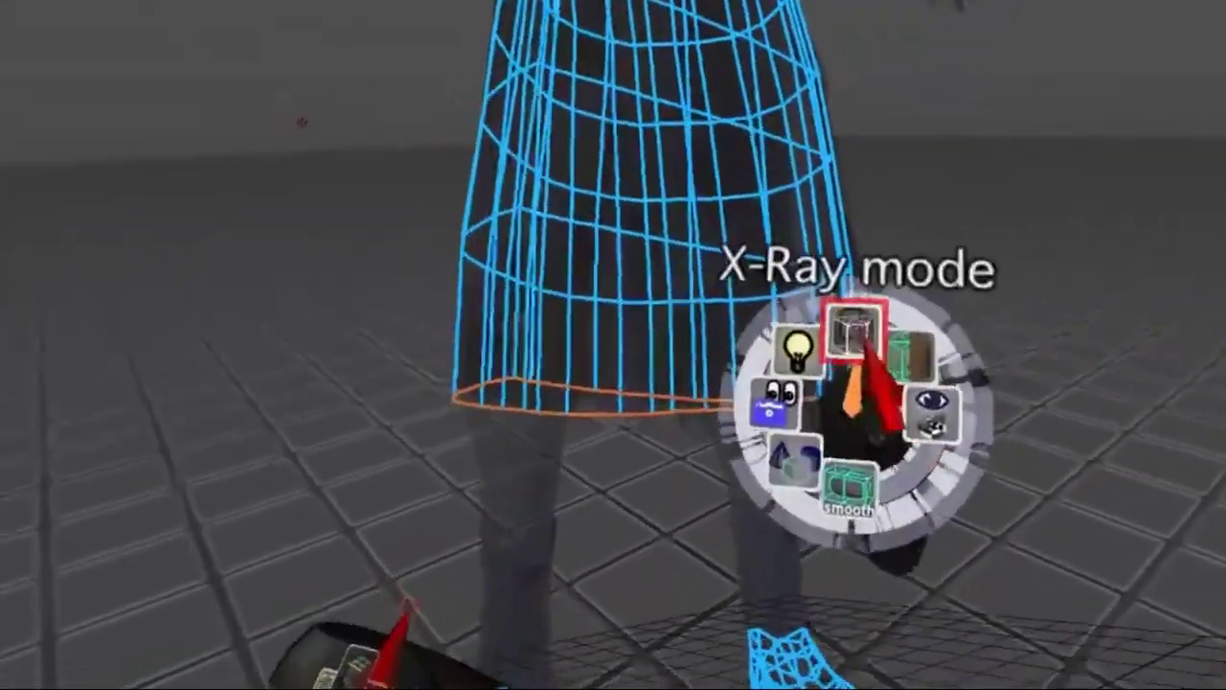
Step: Turn off X-Ray mode, adjust the skirt mesh's hem vertices above the knees, and undo the last edit
{"action": "left_click", "coordinate": [857, 329]}
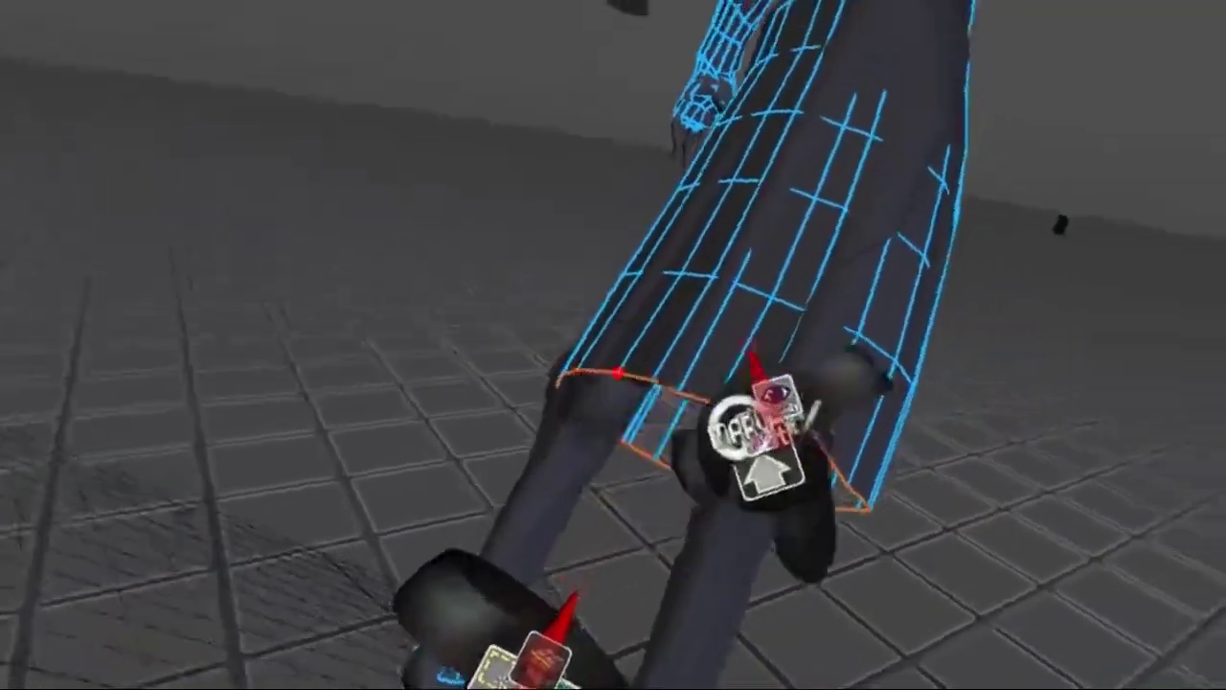
{"action": "left_click", "coordinate": [754, 351]}
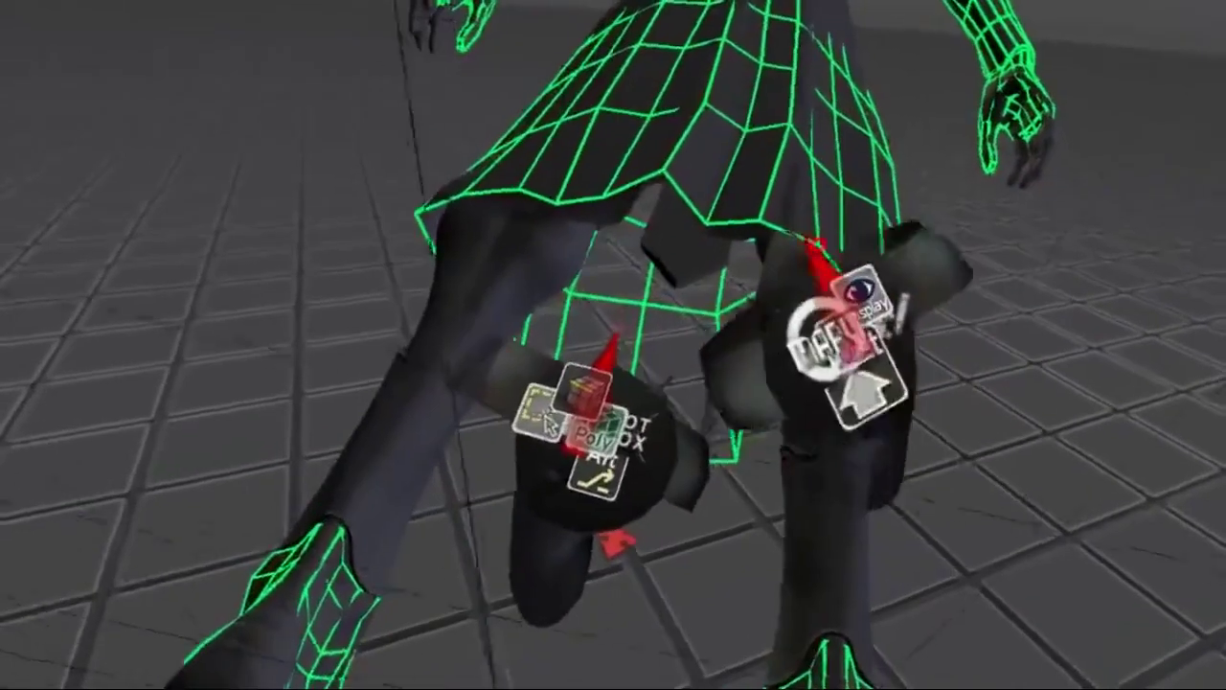
{"action": "left_click_drag", "start_coordinate": [763, 222], "coordinate": [785, 232]}
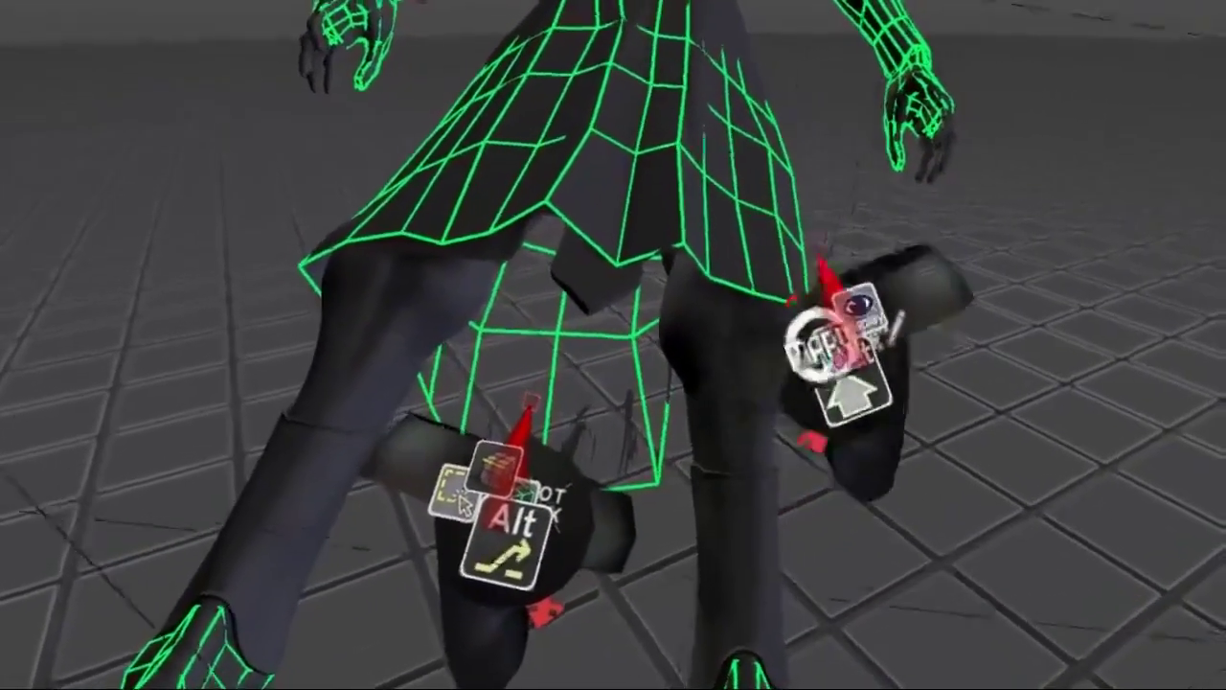
{"action": "key", "text": "ctrl+z"}
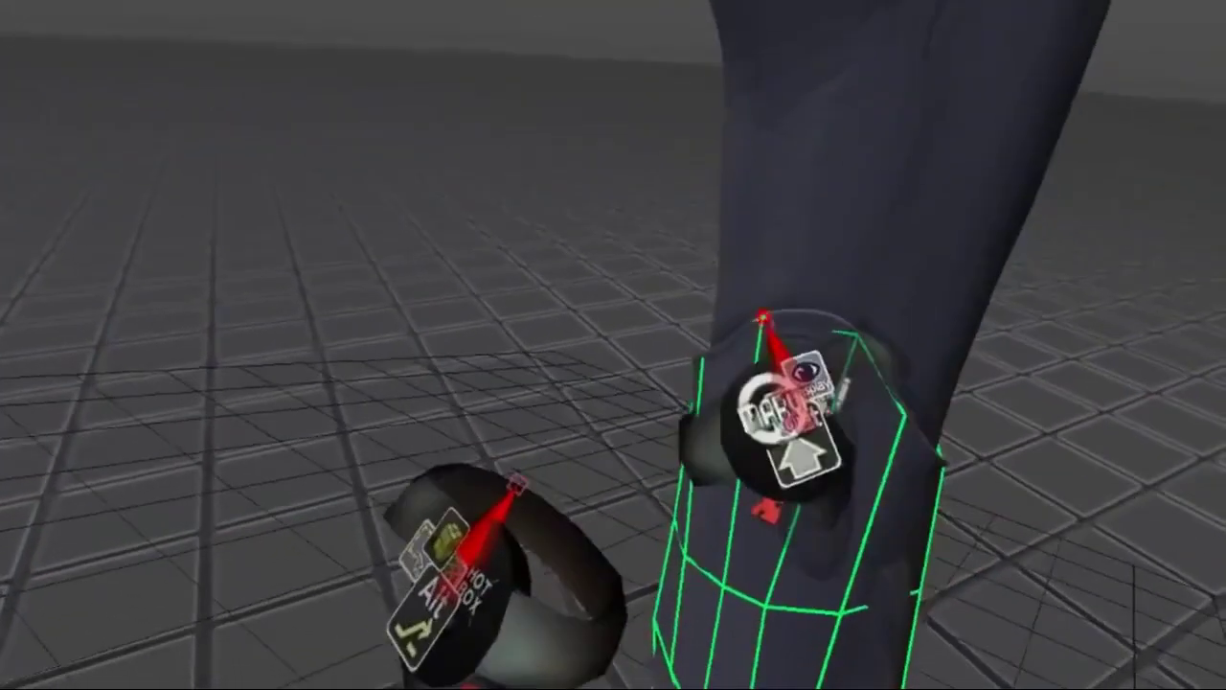
Step: Select the open upper border loops of the mirrored leg meshes and extend them upward beneath the skirt
{"action": "left_click", "coordinate": [849, 375]}
{"action": "double_click", "coordinate": [738, 410], "text": "shift"}
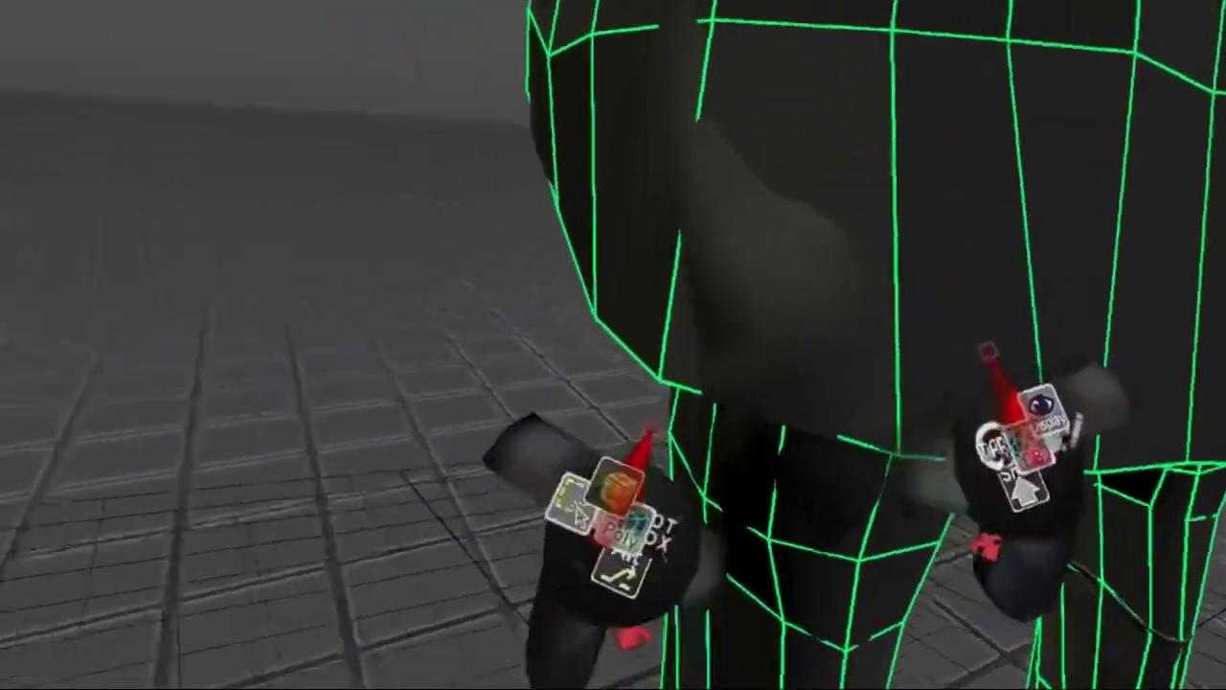
{"action": "left_click", "coordinate": [881, 275]}
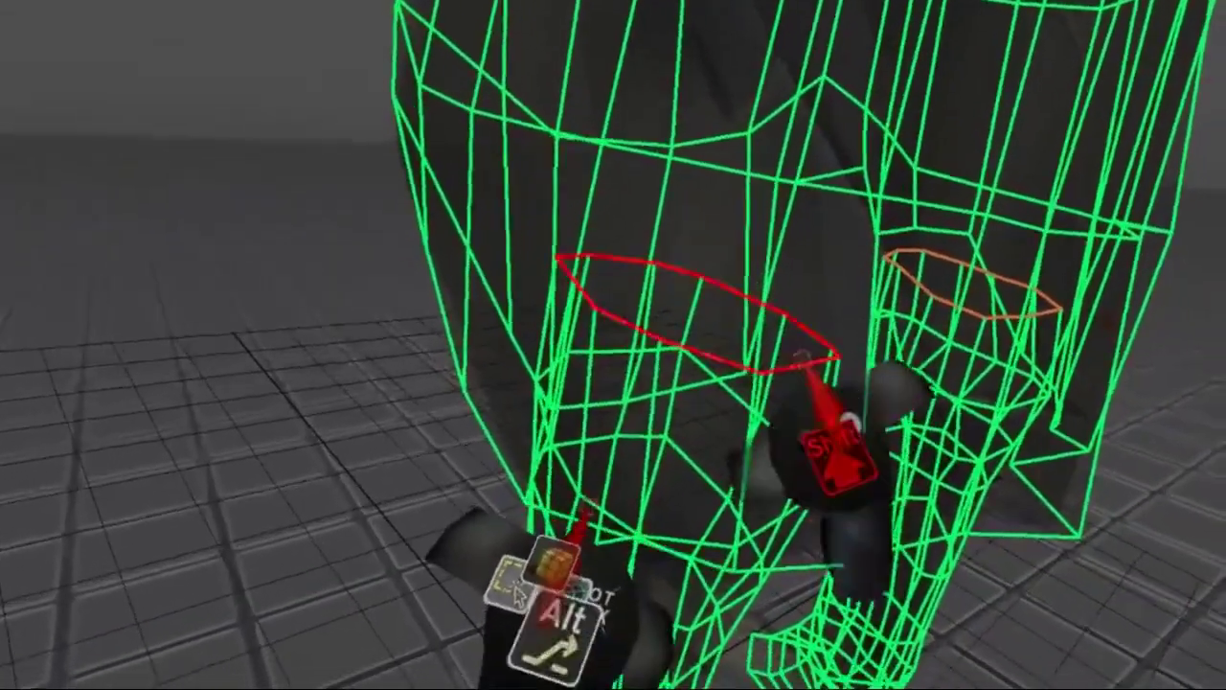
{"action": "left_click_drag", "start_coordinate": [815, 368], "coordinate": [819, 259], "text": "alt+shift"}
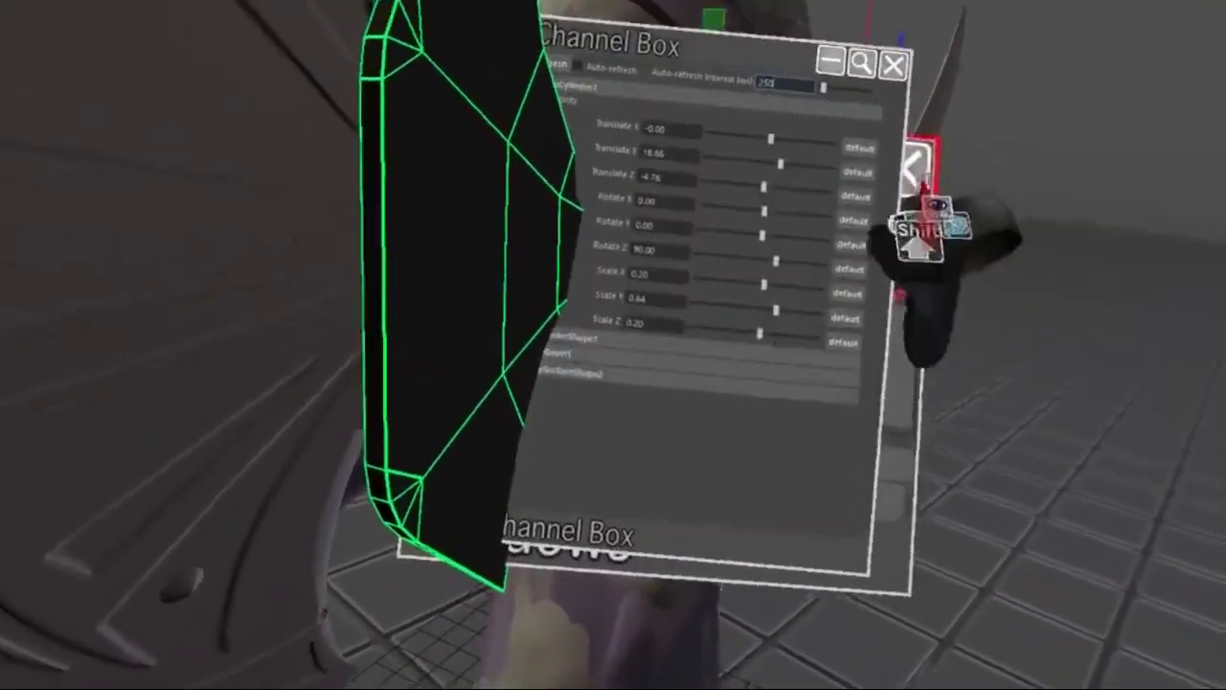
Step: Adjust the bevel offset of the axe mesh's polyBevel1 in its channel attributes
{"action": "left_click_drag", "start_coordinate": [795, 110], "coordinate": [913, 326]}
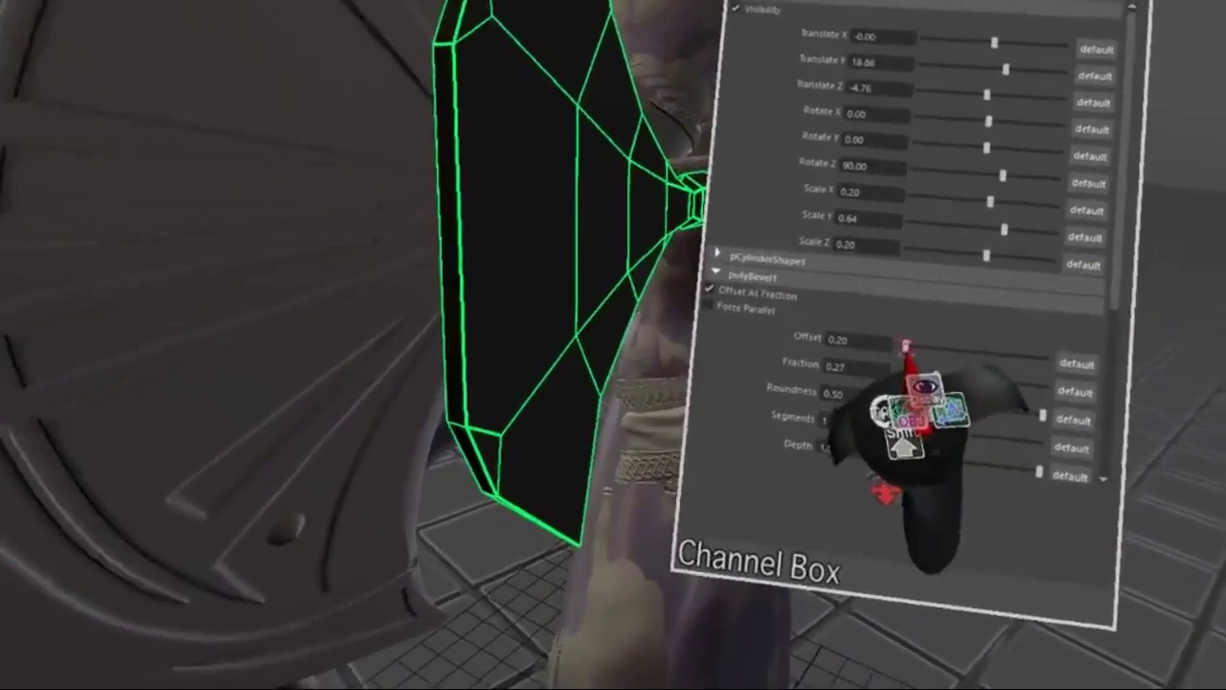
{"action": "left_click_drag", "start_coordinate": [905, 346], "coordinate": [1028, 381]}
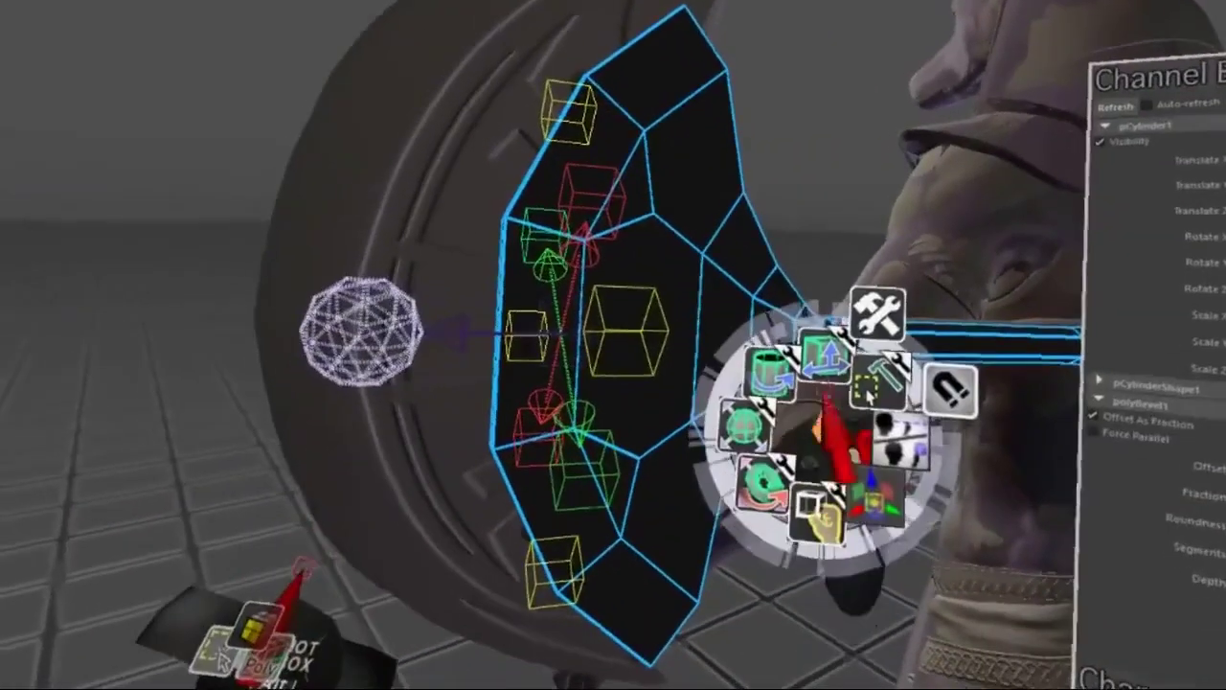
Step: Extend and reshape the low-poly axe blade toward the sculpted blade's curved outer edge
{"action": "left_click", "coordinate": [876, 498]}
{"action": "left_click", "coordinate": [721, 269]}
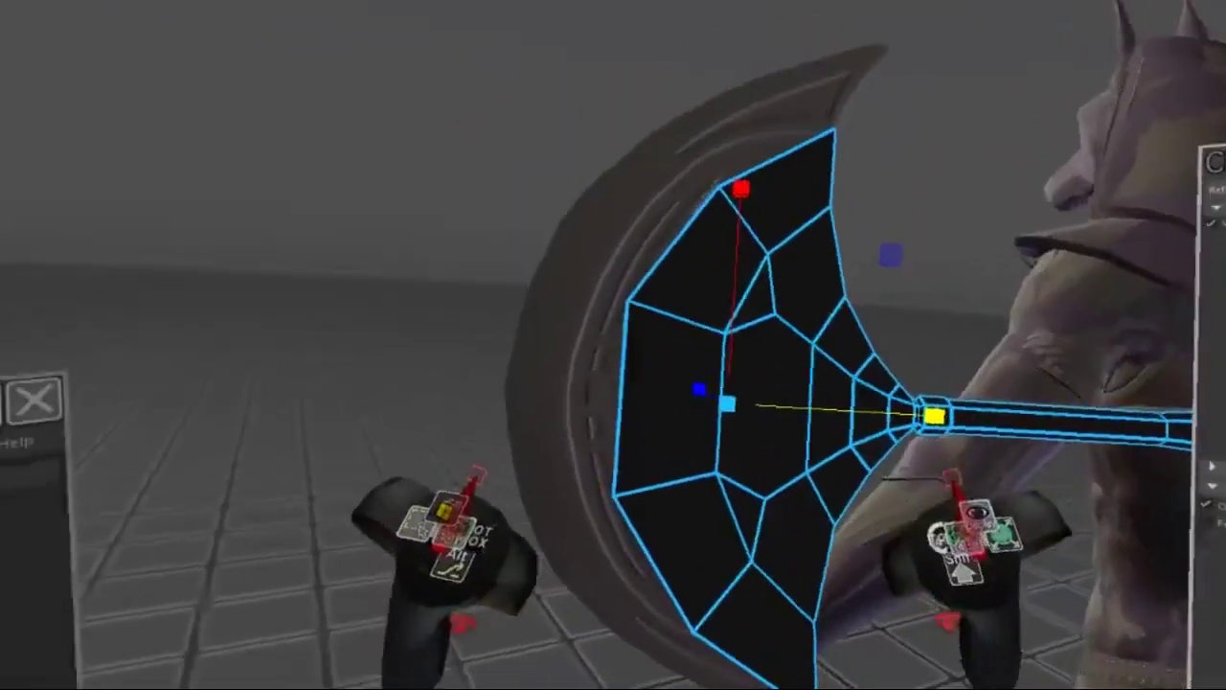
{"action": "left_click", "coordinate": [635, 395]}
{"action": "left_click", "coordinate": [580, 413]}
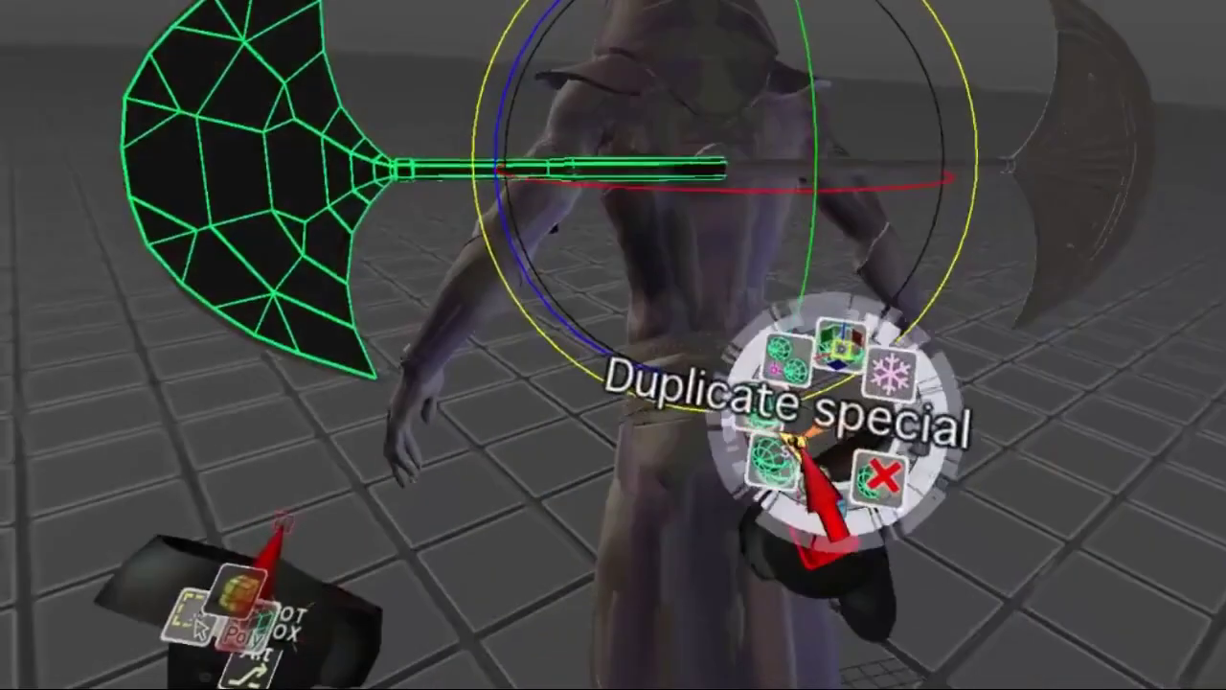
Step: Duplicate the half axe as a mirrored copy for the other side with Duplicate Special at scale 1, -1, 1
{"action": "left_click", "coordinate": [797, 439]}
{"action": "left_click_drag", "start_coordinate": [854, 451], "coordinate": [1067, 624]}
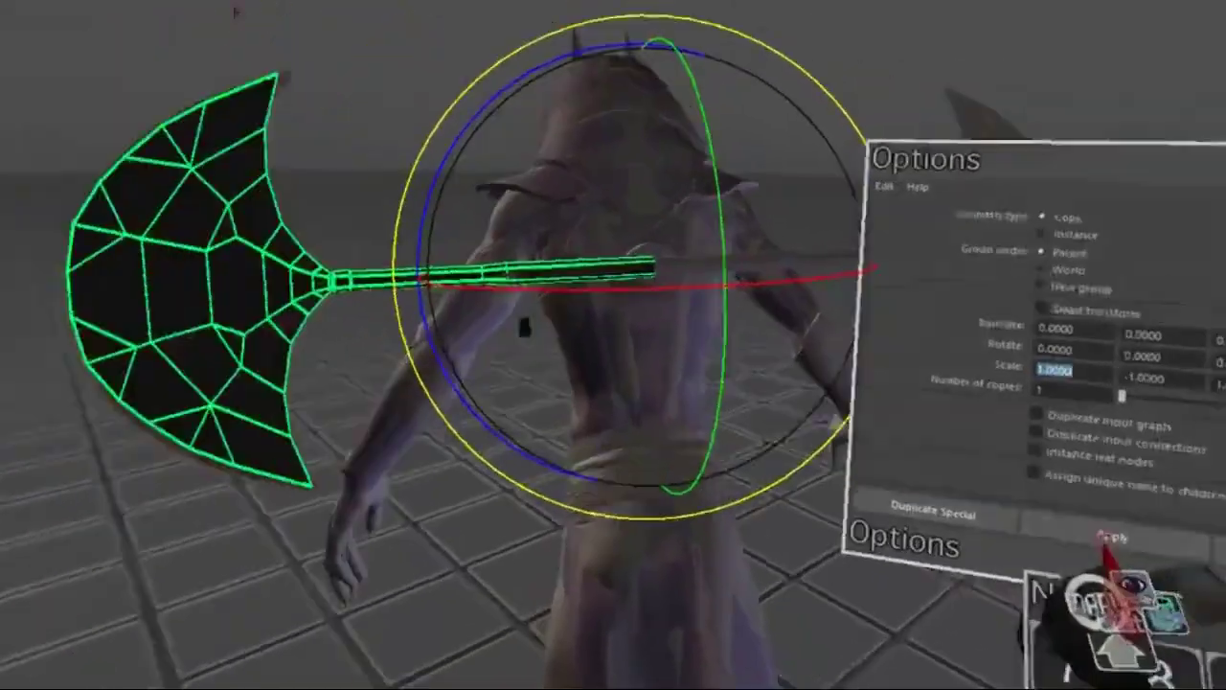
{"action": "left_click", "coordinate": [1107, 539]}
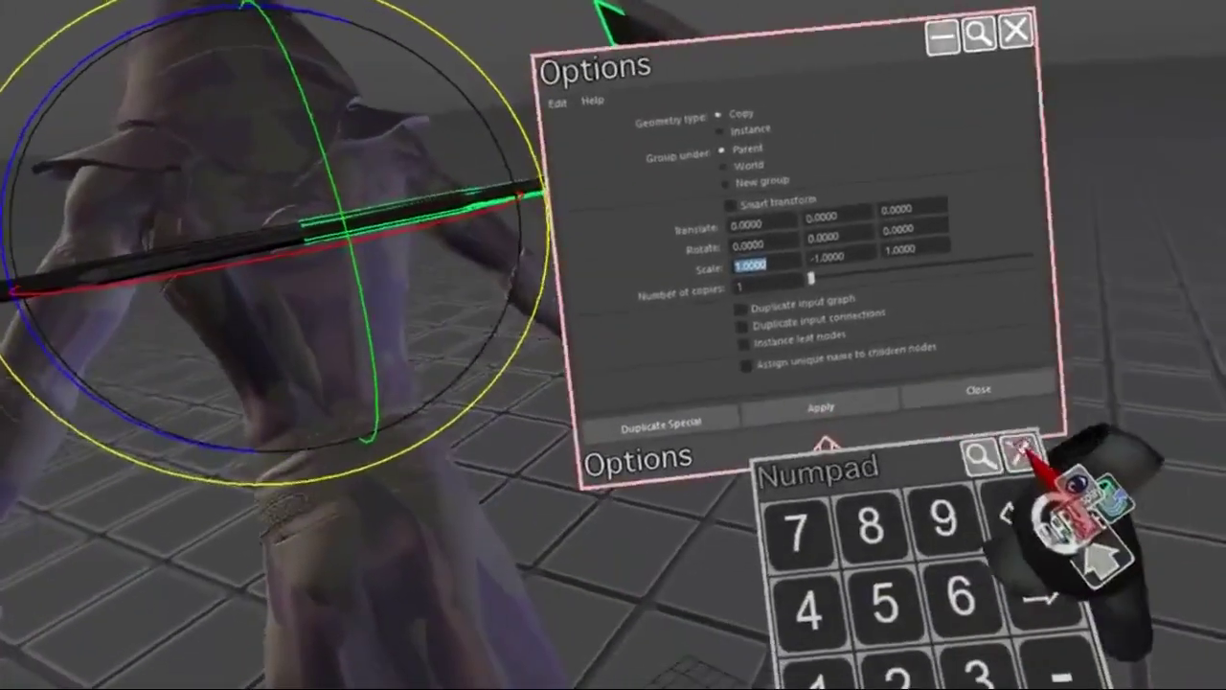